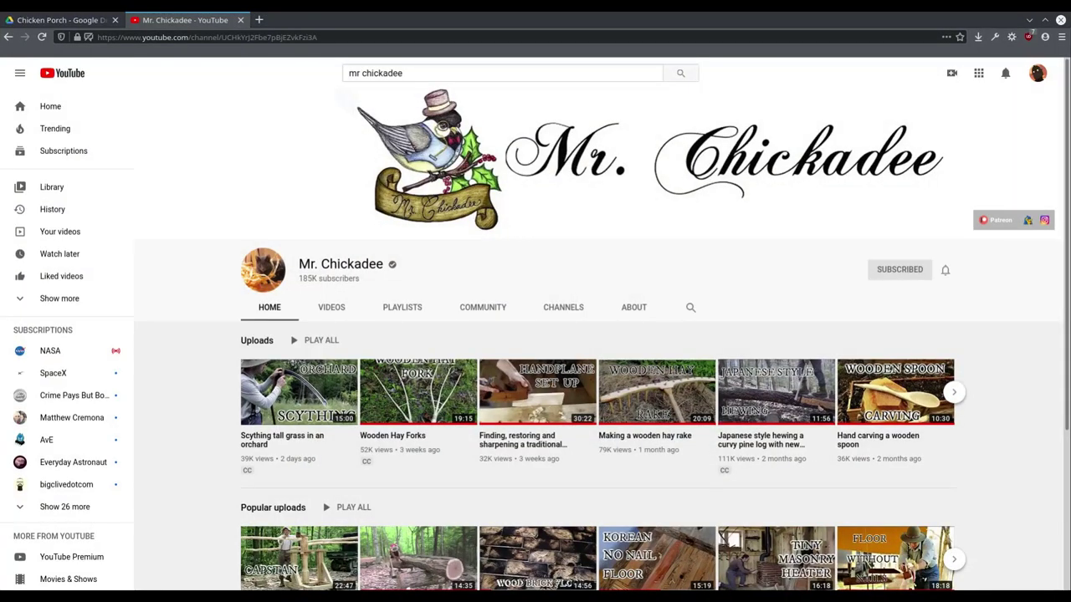
# Browse the Chicken Porch Google Drive folder down to its final photos and build videos
pyautogui.click(74, 25)
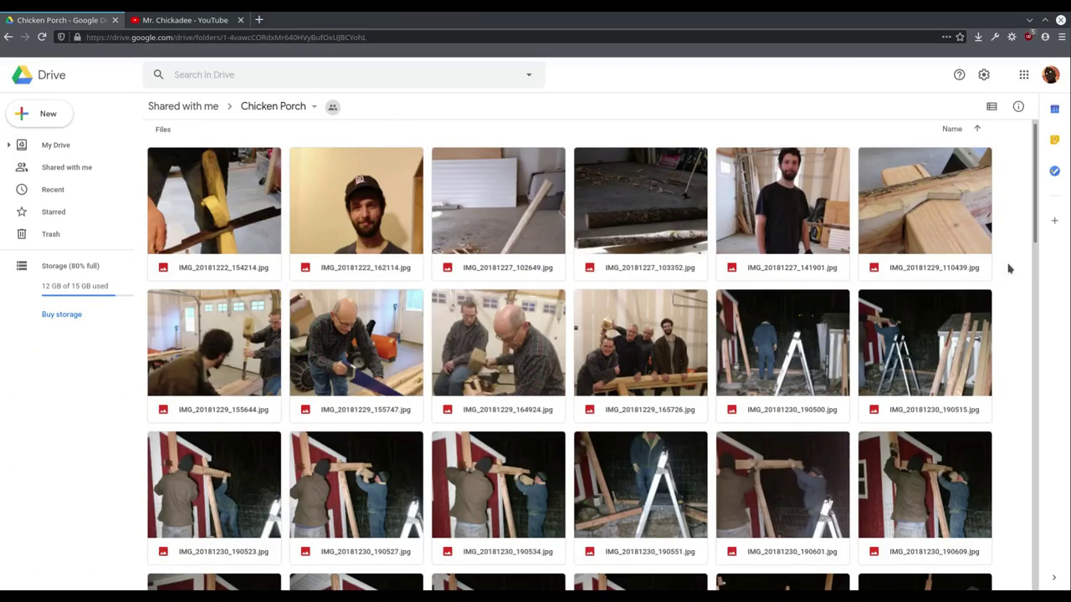
pyautogui.scroll(-1, 1008, 267)
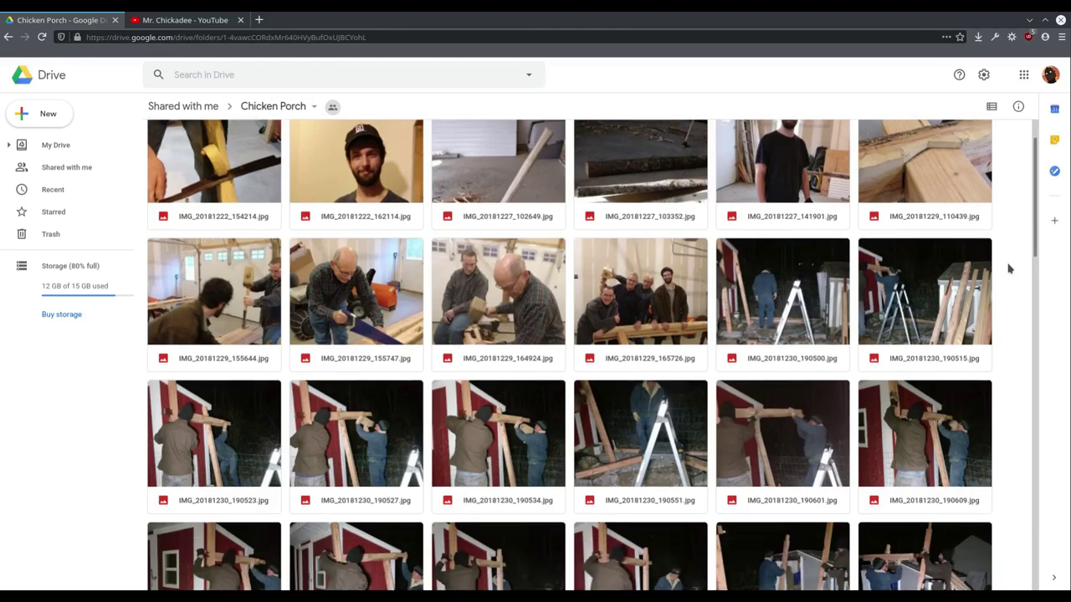
pyautogui.scroll(-1, 1008, 267)
pyautogui.scroll(-1, 1007, 267)
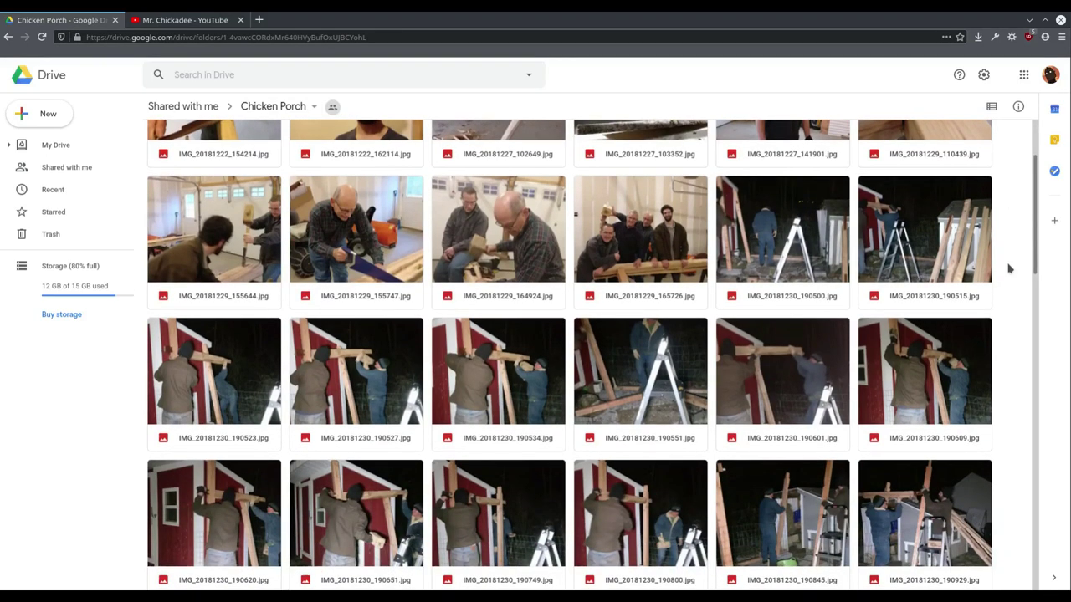
pyautogui.scroll(-1, 1008, 268)
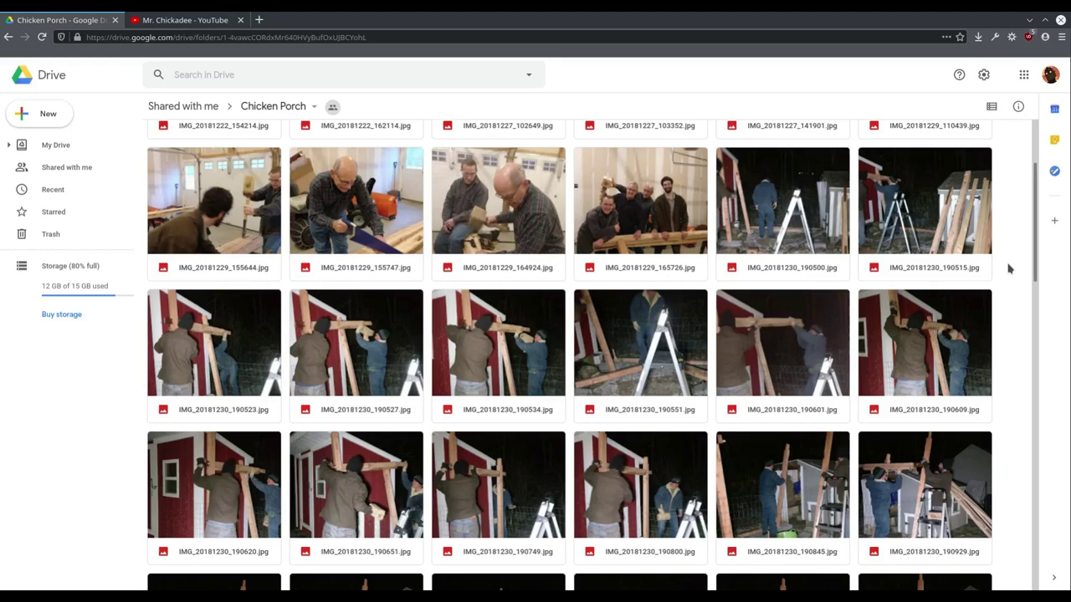
pyautogui.scroll(-1, 1008, 268)
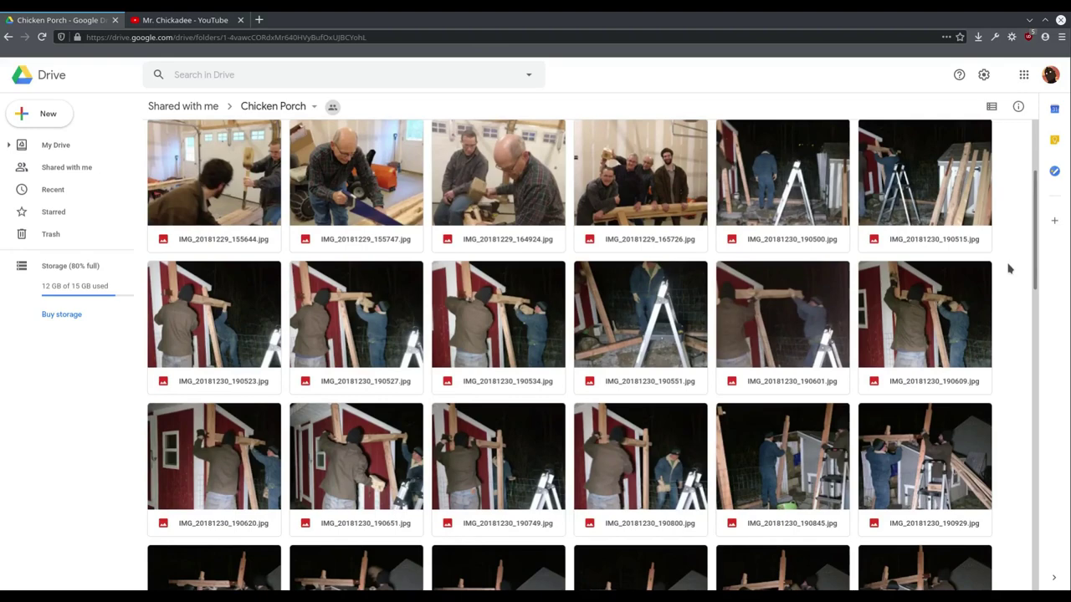
pyautogui.scroll(-5, 1007, 268)
pyautogui.scroll(-5, 1007, 267)
pyautogui.scroll(-7, 1008, 267)
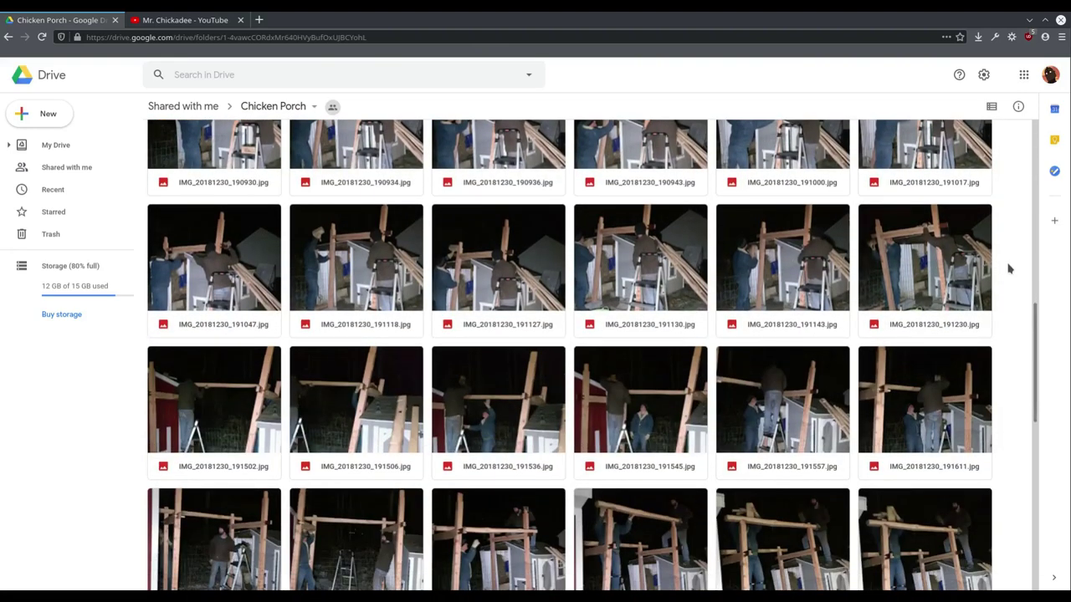
pyautogui.scroll(-3, 1008, 267)
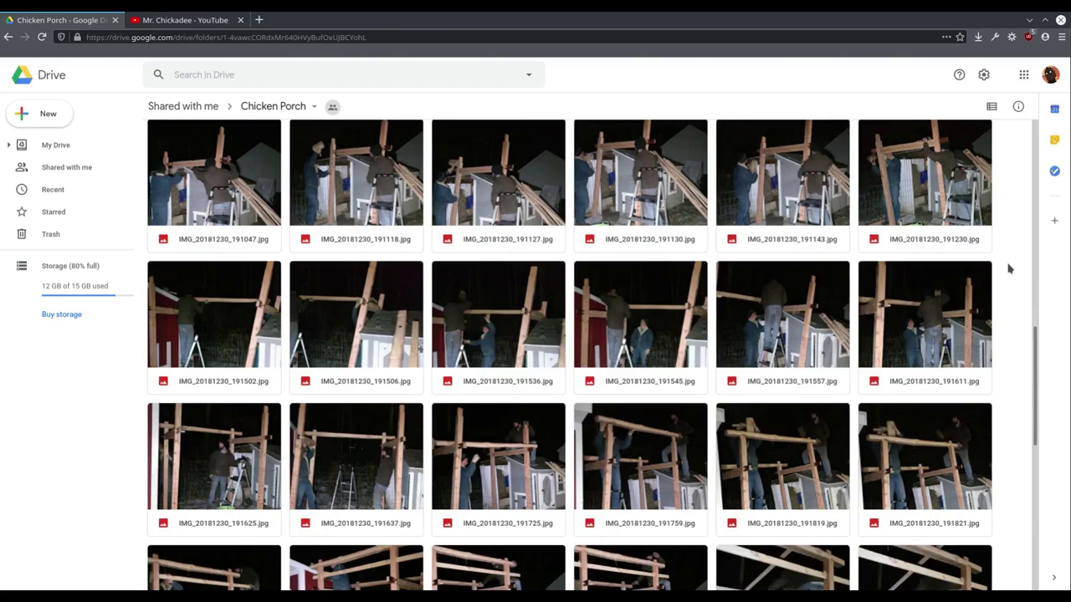
pyautogui.scroll(-2, 1008, 267)
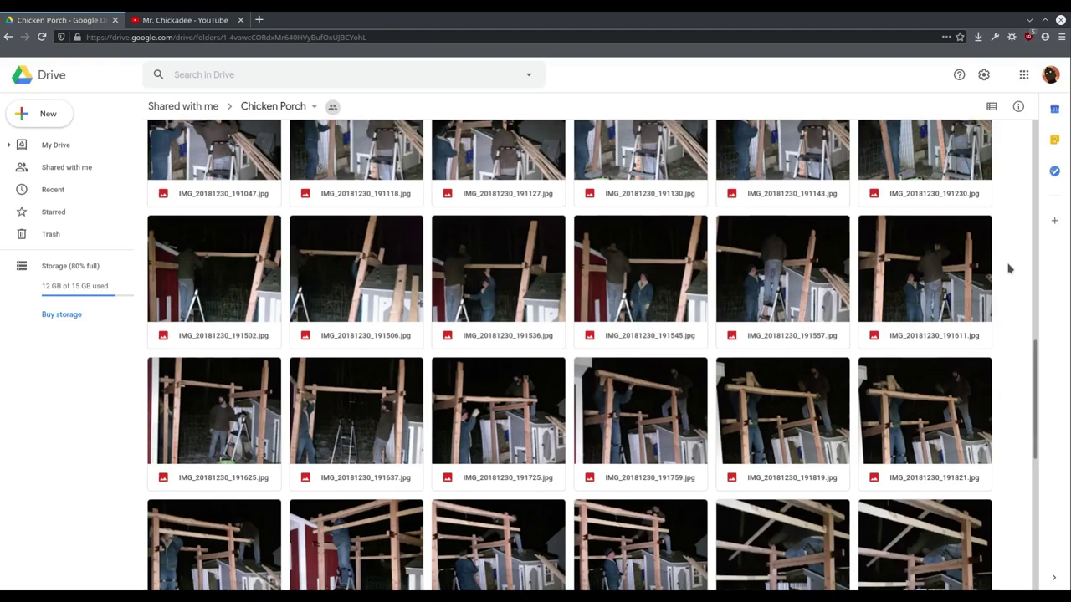
pyautogui.scroll(-2, 1007, 268)
pyautogui.scroll(-2, 1008, 268)
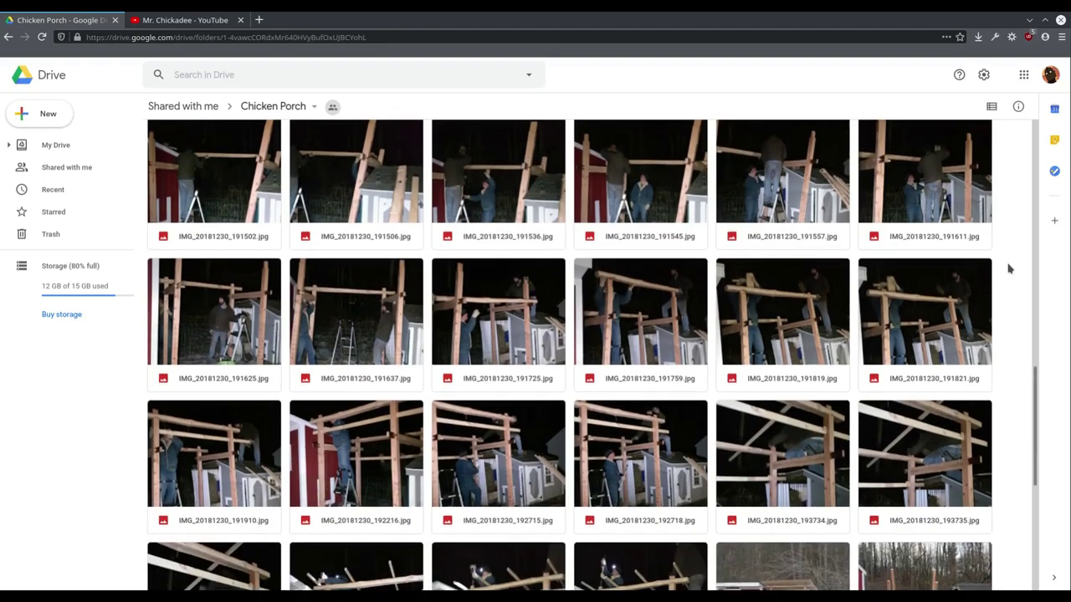
pyautogui.scroll(-1, 1008, 267)
pyautogui.scroll(-2, 1008, 267)
pyautogui.scroll(-2, 1008, 268)
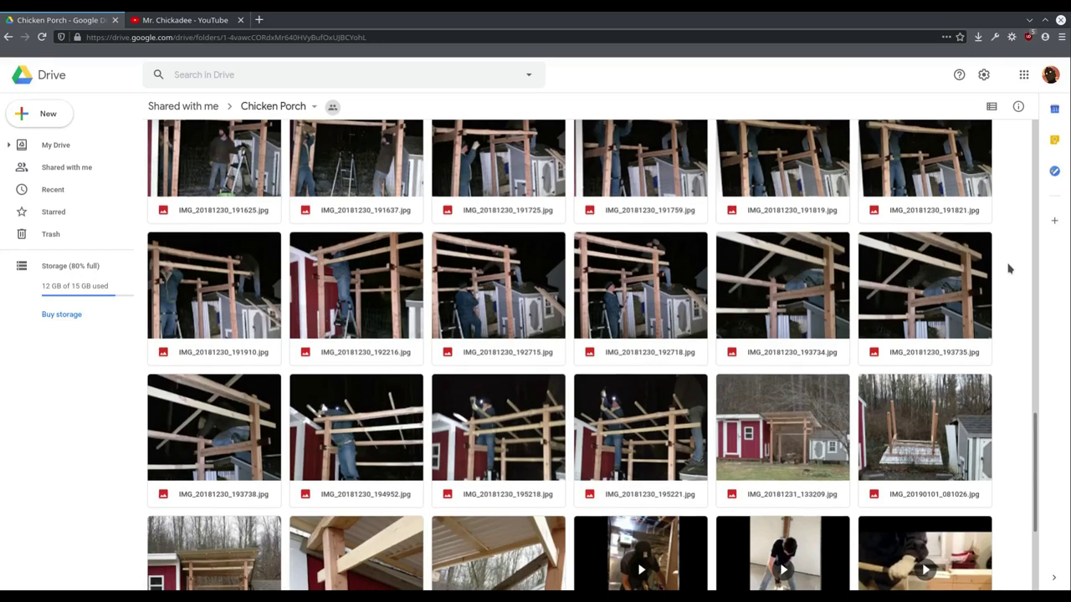
pyautogui.scroll(-2, 1007, 267)
pyautogui.scroll(-2, 1008, 268)
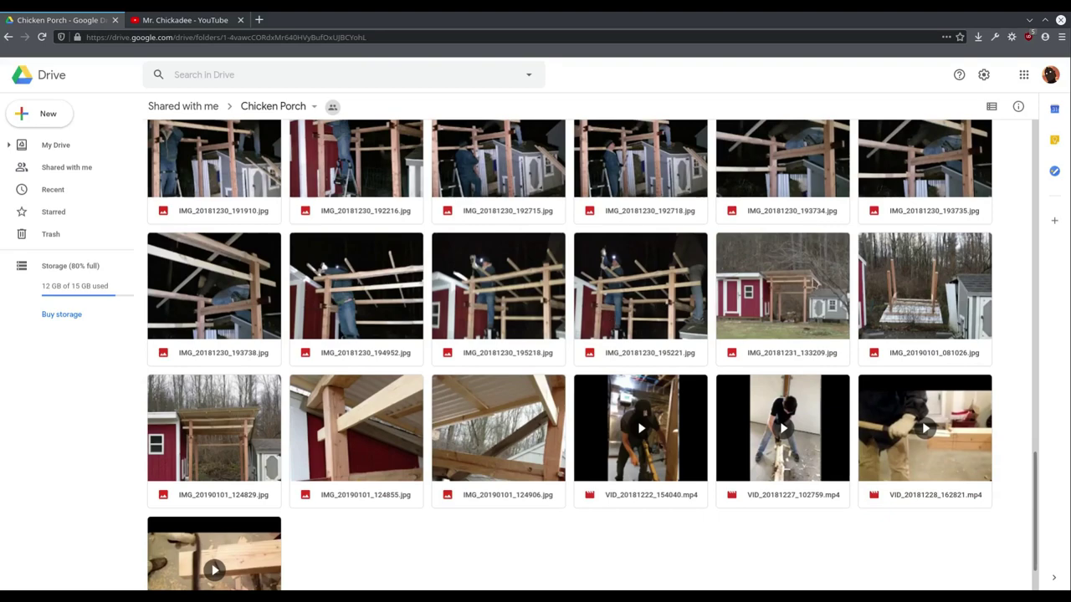
# Preview photo IMG_20190101_081026 of posts on the white platform, then close it
pyautogui.doubleClick(957, 294)
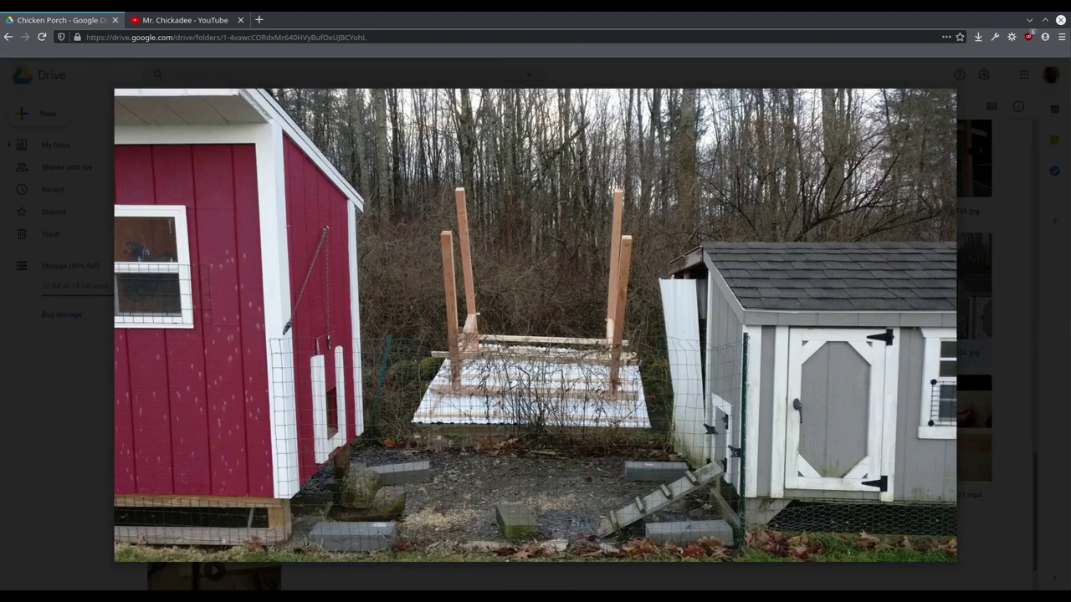
pyautogui.press('Escape')
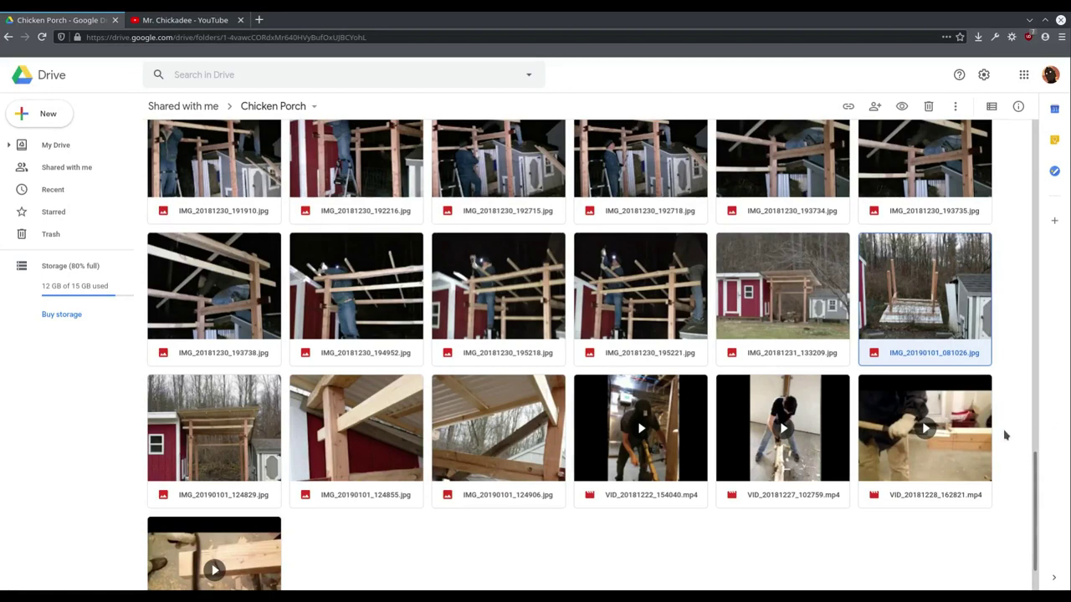
pyautogui.scroll(-1, 1005, 435)
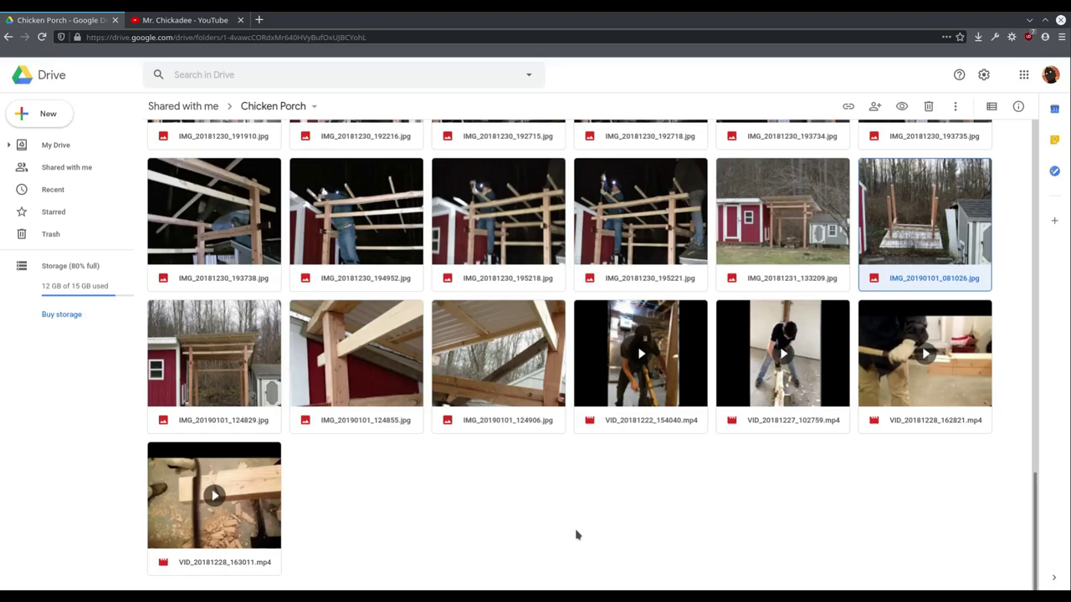
pyautogui.scroll(5, 576, 535)
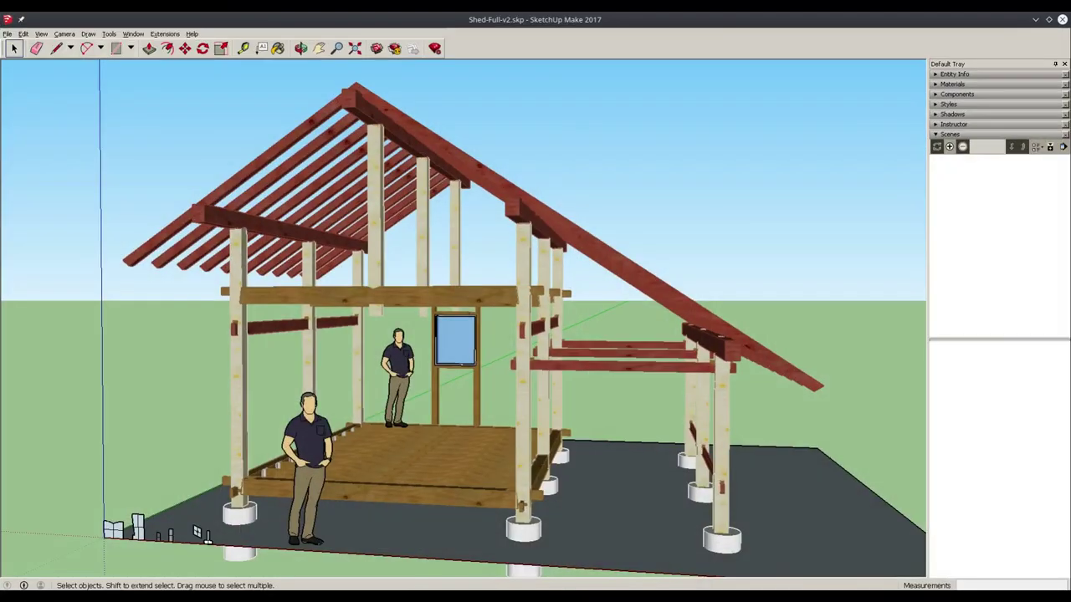
pyautogui.moveTo(654, 350); pyautogui.dragTo(602, 344, button='middle')
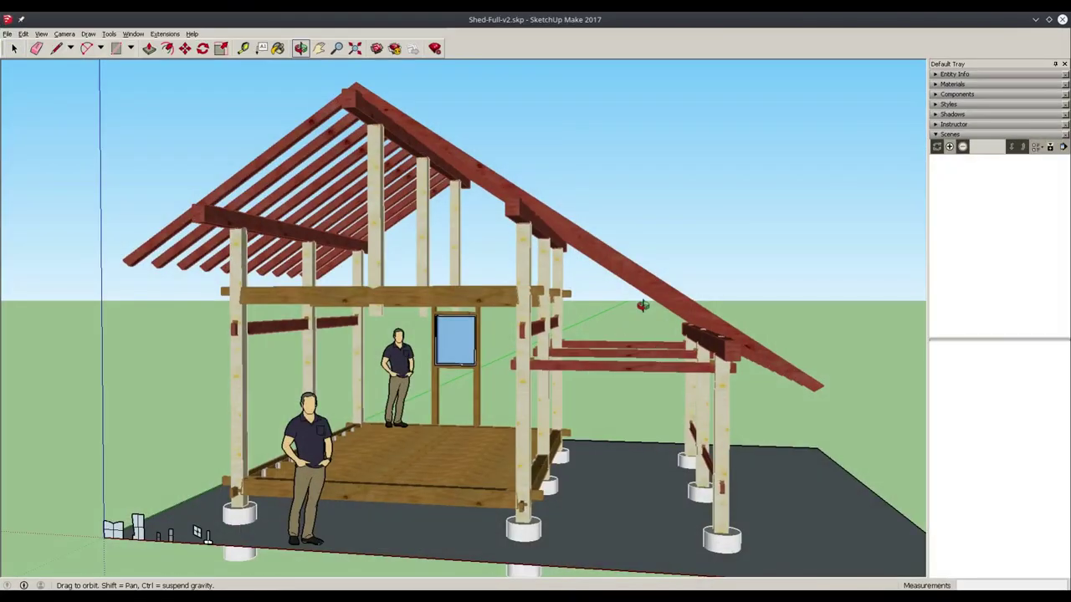
pyautogui.moveTo(602, 345); pyautogui.dragTo(635, 330)
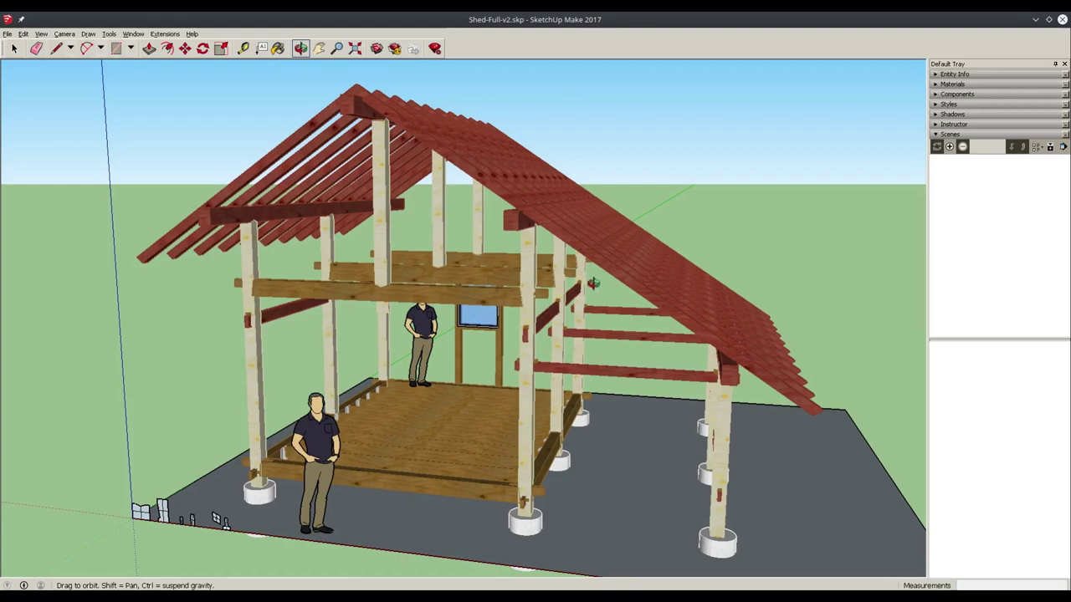
pyautogui.moveTo(593, 282)
pyautogui.mouseDown()
pyautogui.moveTo(473, 321)
pyautogui.moveTo(432, 286)
pyautogui.mouseUp()
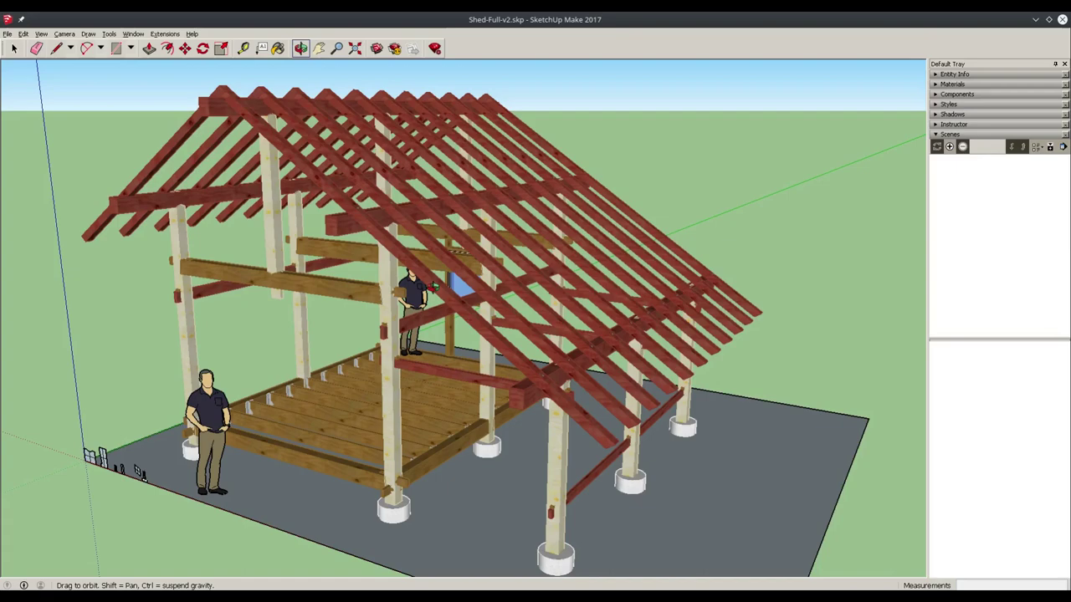
pyautogui.moveTo(289, 349)
pyautogui.mouseDown()
pyautogui.moveTo(405, 358)
pyautogui.moveTo(425, 319)
pyautogui.moveTo(434, 335)
pyautogui.mouseUp()
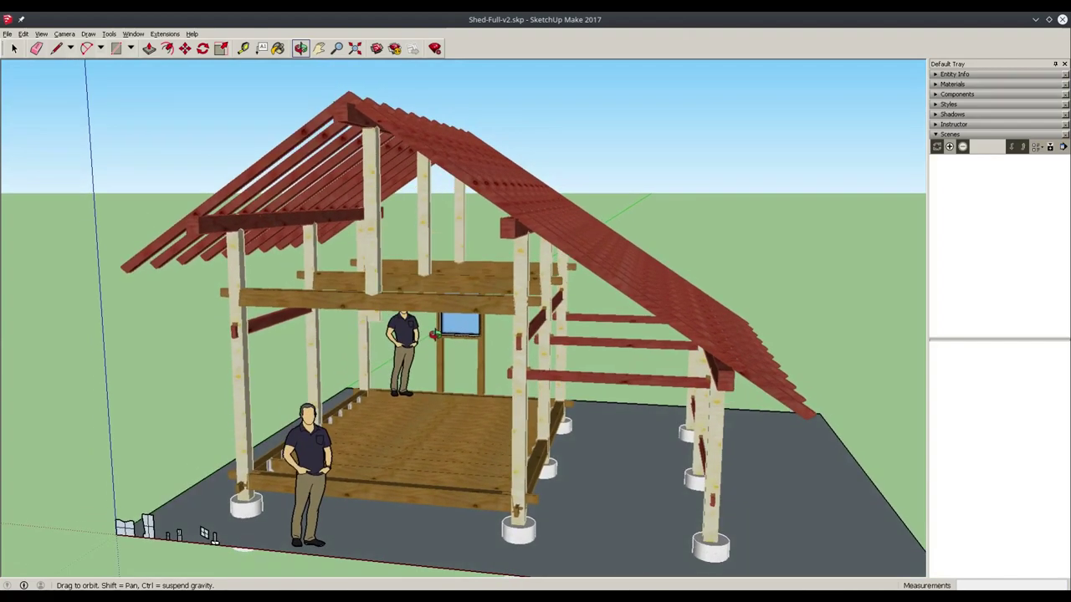
pyautogui.moveTo(457, 405)
pyautogui.mouseDown()
pyautogui.moveTo(444, 412)
pyautogui.moveTo(493, 392)
pyautogui.mouseUp()
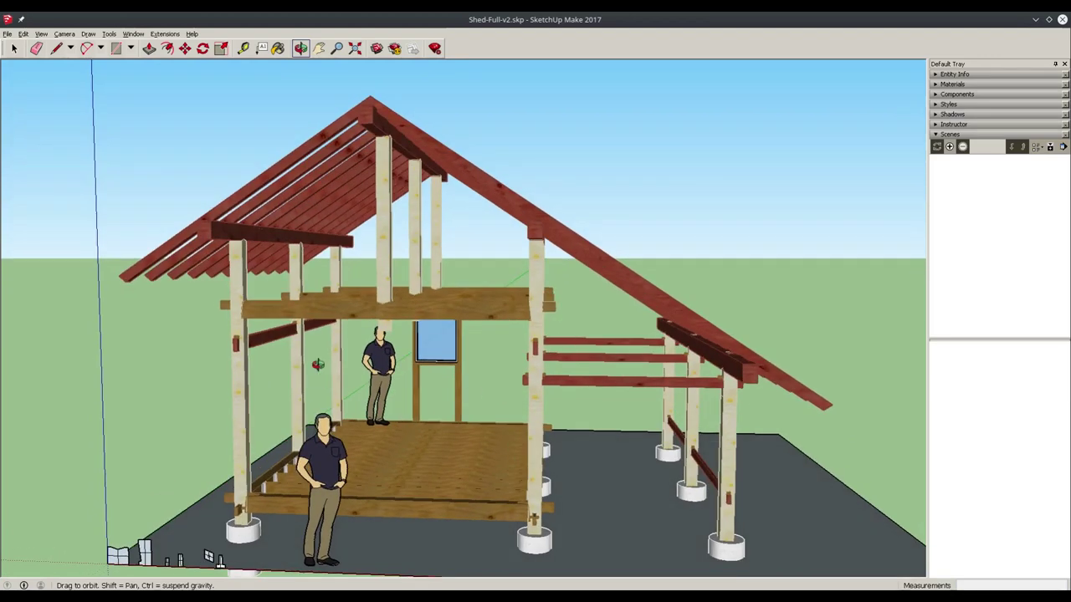
pyautogui.moveTo(317, 366); pyautogui.dragTo(507, 418)
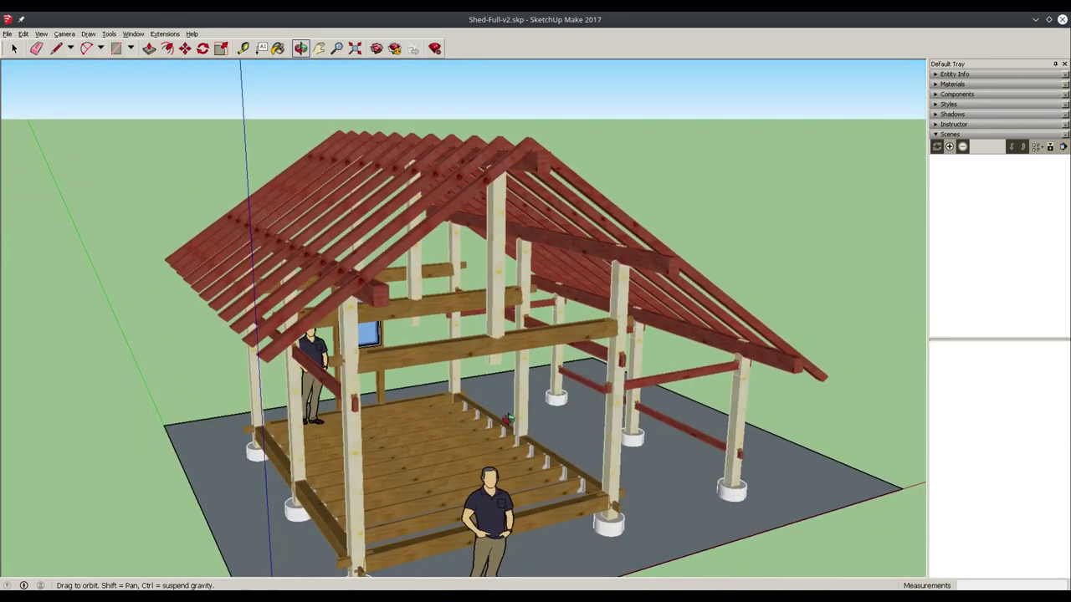
pyautogui.moveTo(455, 390)
pyautogui.mouseDown()
pyautogui.moveTo(843, 378)
pyautogui.moveTo(410, 360)
pyautogui.mouseUp()
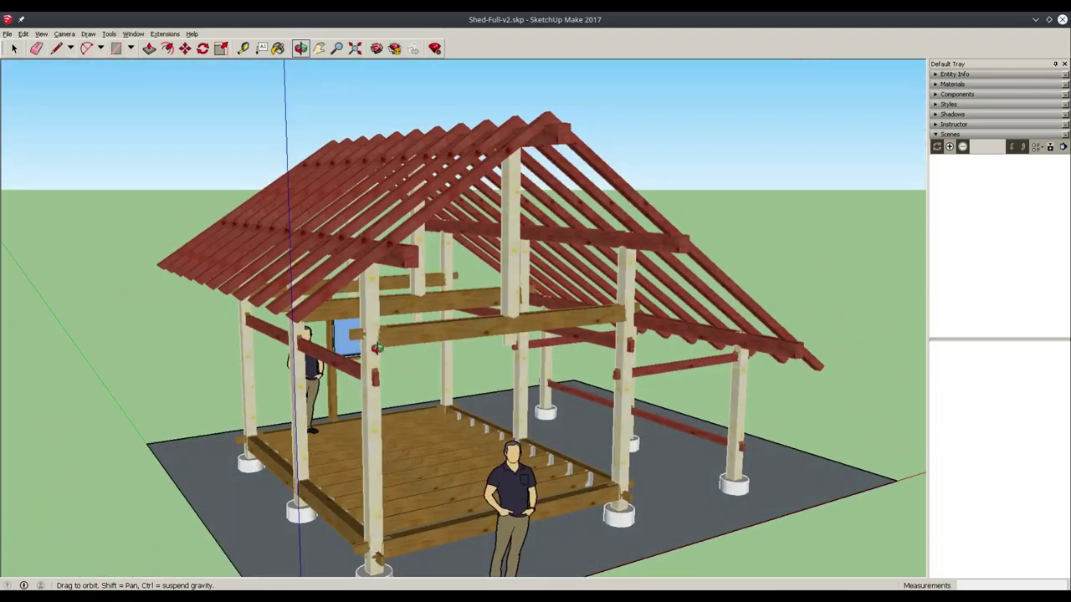
pyautogui.scroll(3, 374, 346)
pyautogui.scroll(2, 393, 339)
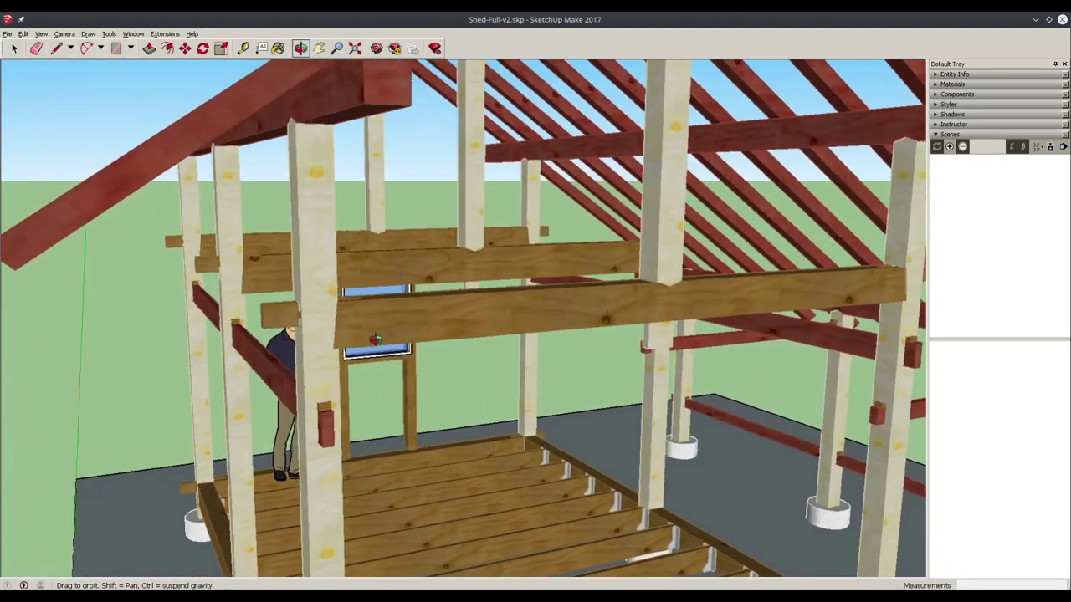
pyautogui.scroll(1, 359, 335)
pyautogui.scroll(-5, 311, 329)
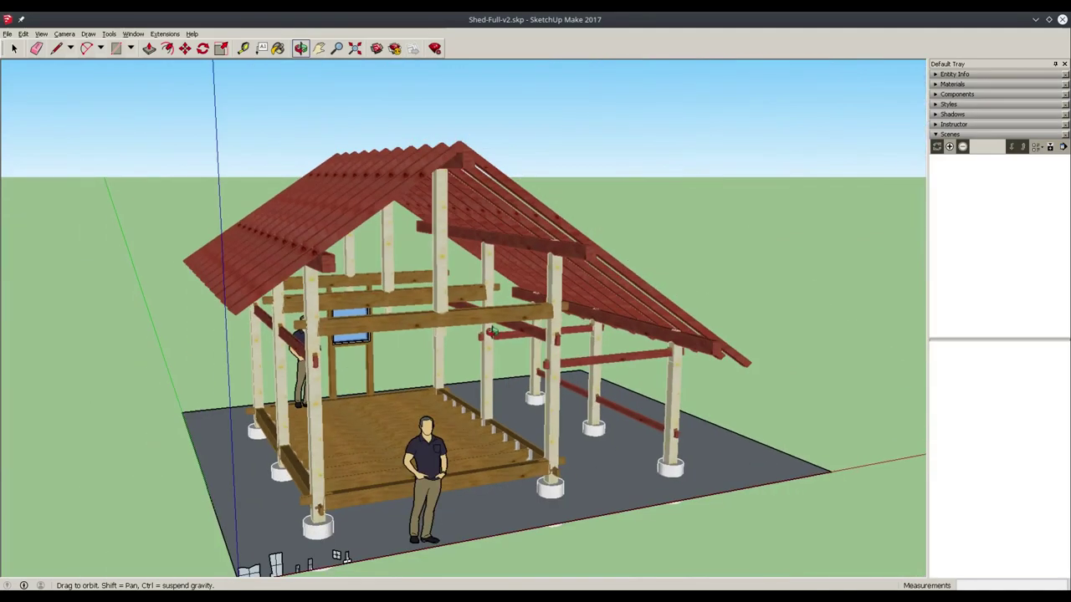
pyautogui.moveTo(599, 357); pyautogui.dragTo(341, 375)
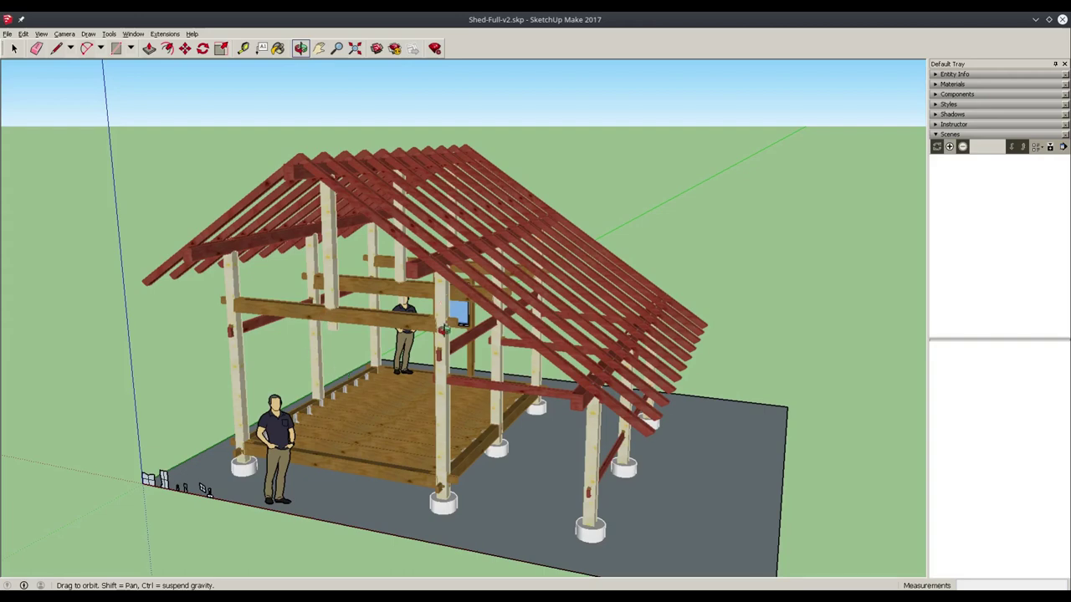
pyautogui.moveTo(413, 294)
pyautogui.mouseDown()
pyautogui.moveTo(422, 316)
pyautogui.moveTo(443, 242)
pyautogui.moveTo(459, 252)
pyautogui.mouseUp()
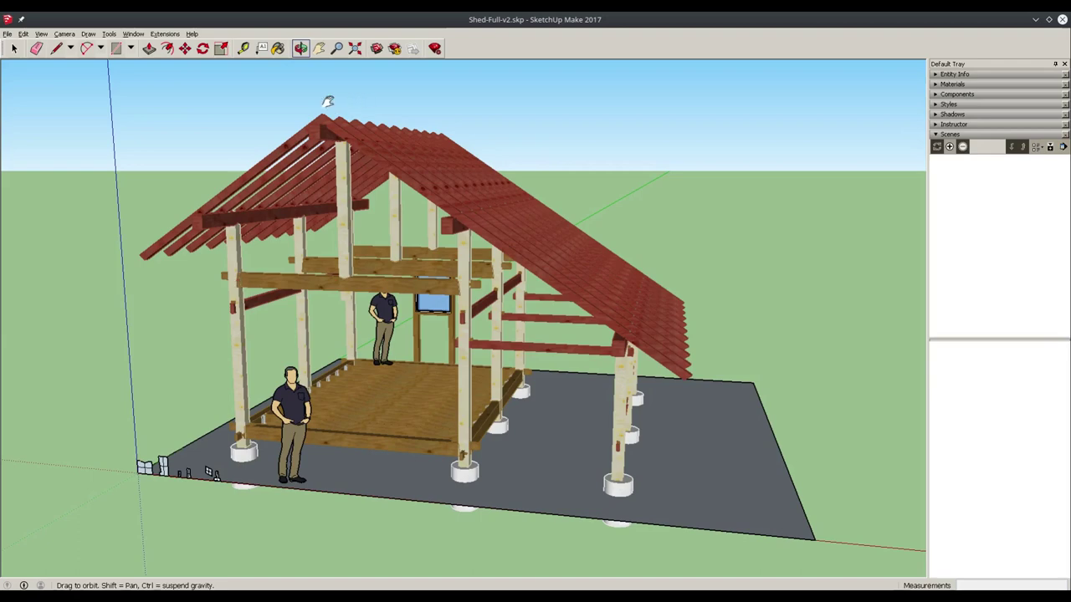
pyautogui.moveTo(435, 214)
pyautogui.mouseDown()
pyautogui.moveTo(173, 424)
pyautogui.moveTo(777, 226)
pyautogui.mouseUp()
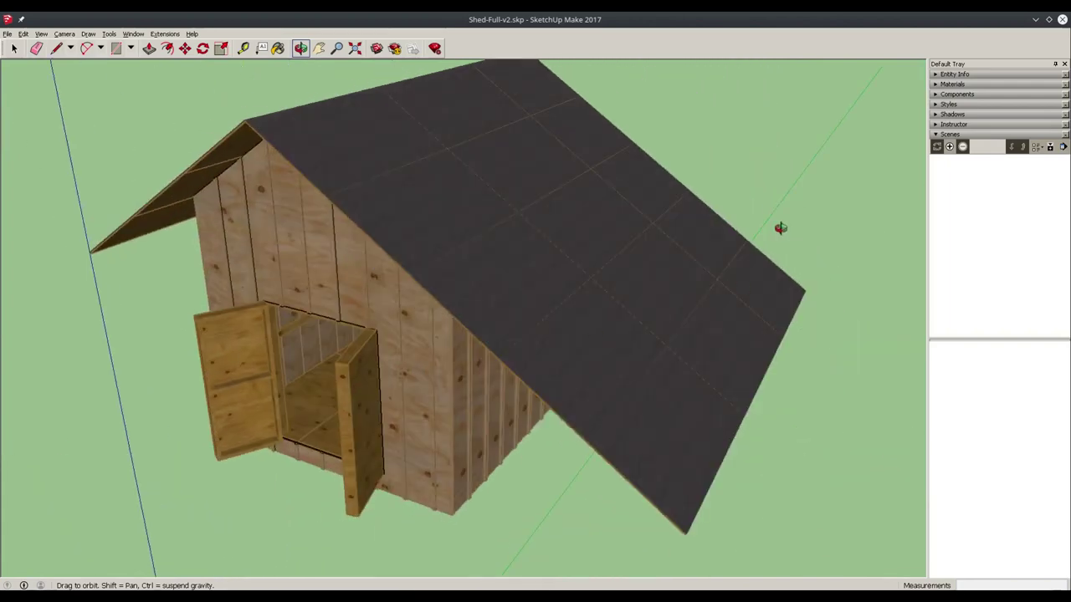
pyautogui.moveTo(572, 352)
pyautogui.mouseDown()
pyautogui.moveTo(433, 435)
pyautogui.moveTo(488, 337)
pyautogui.mouseUp()
pyautogui.moveTo(526, 486)
pyautogui.keyDown('shift'); pyautogui.mouseDown()
pyautogui.moveTo(542, 353)
pyautogui.moveTo(490, 235)
pyautogui.moveTo(508, 378)
pyautogui.moveTo(544, 345)
pyautogui.mouseUp(); pyautogui.keyUp('shift')
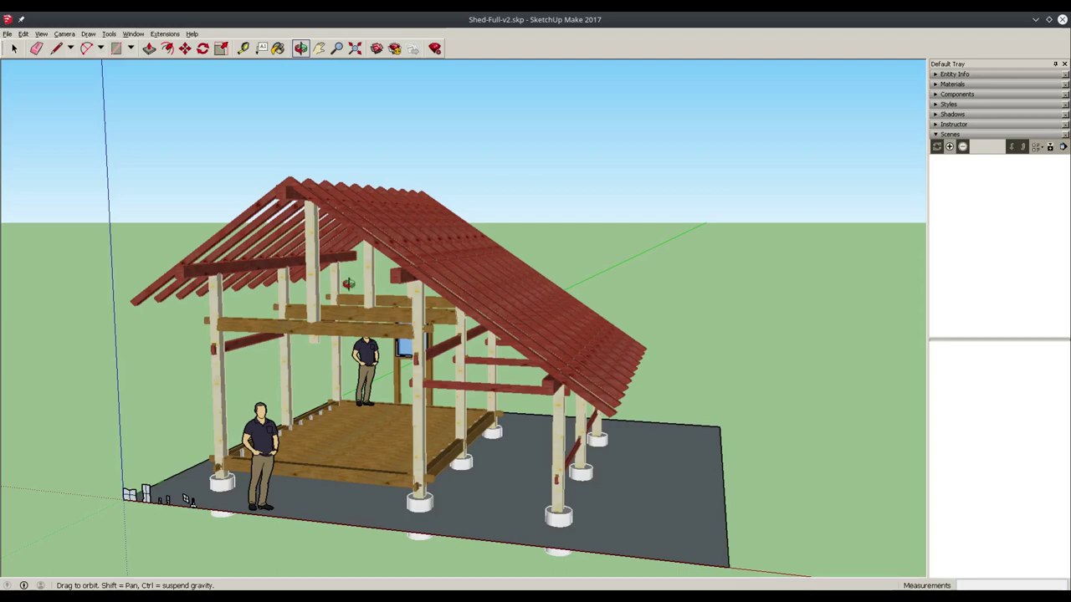
pyautogui.moveTo(301, 196)
pyautogui.mouseDown()
pyautogui.moveTo(370, 316)
pyautogui.moveTo(389, 321)
pyautogui.mouseUp()
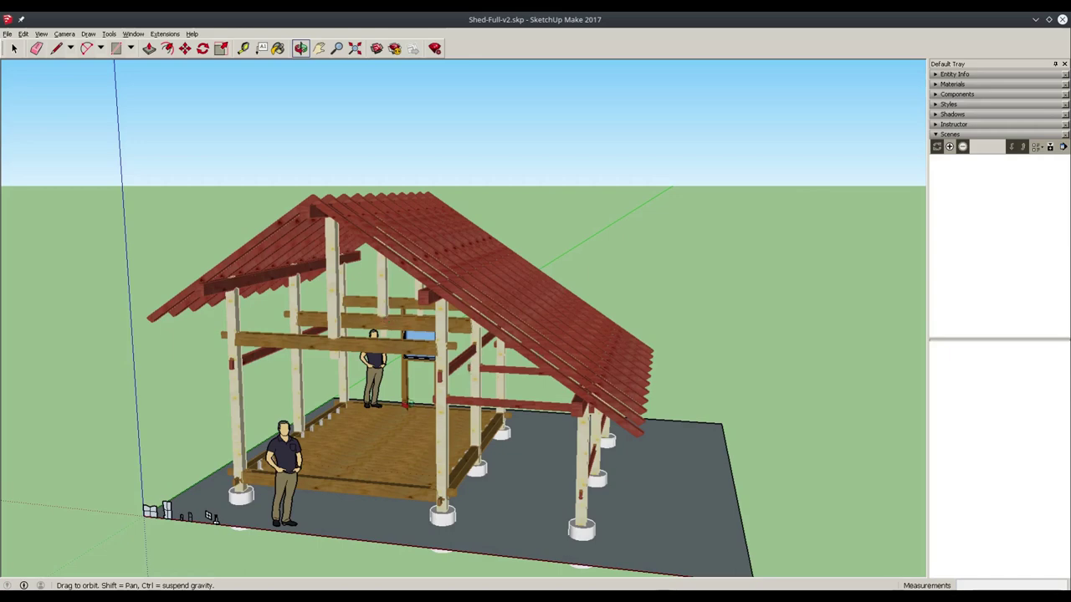
pyautogui.moveTo(405, 407)
pyautogui.mouseDown()
pyautogui.moveTo(392, 392)
pyautogui.moveTo(400, 370)
pyautogui.mouseUp()
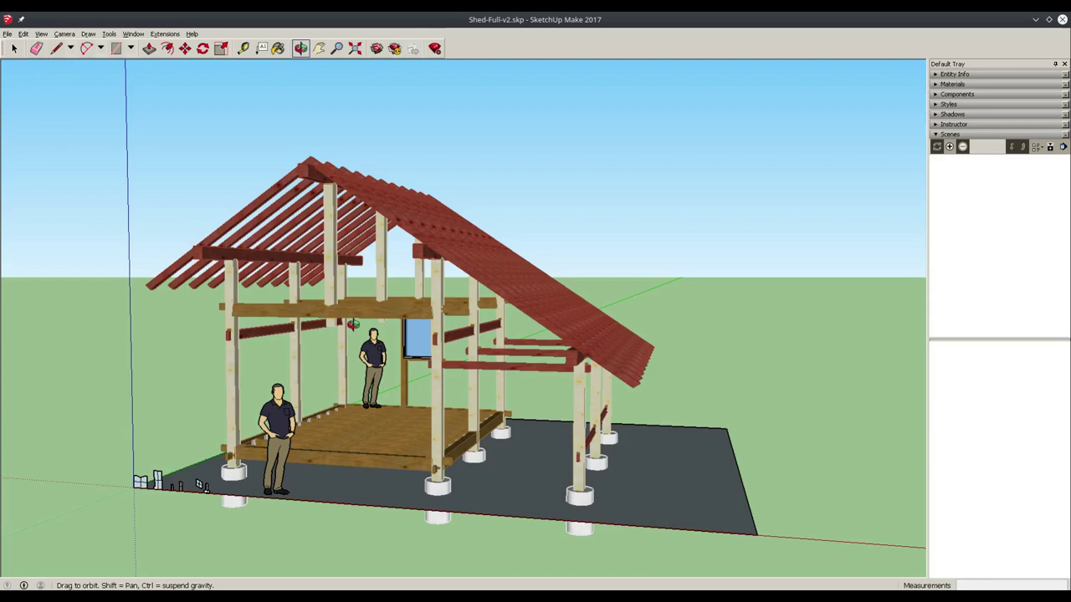
pyautogui.moveTo(372, 335); pyautogui.dragTo(374, 351)
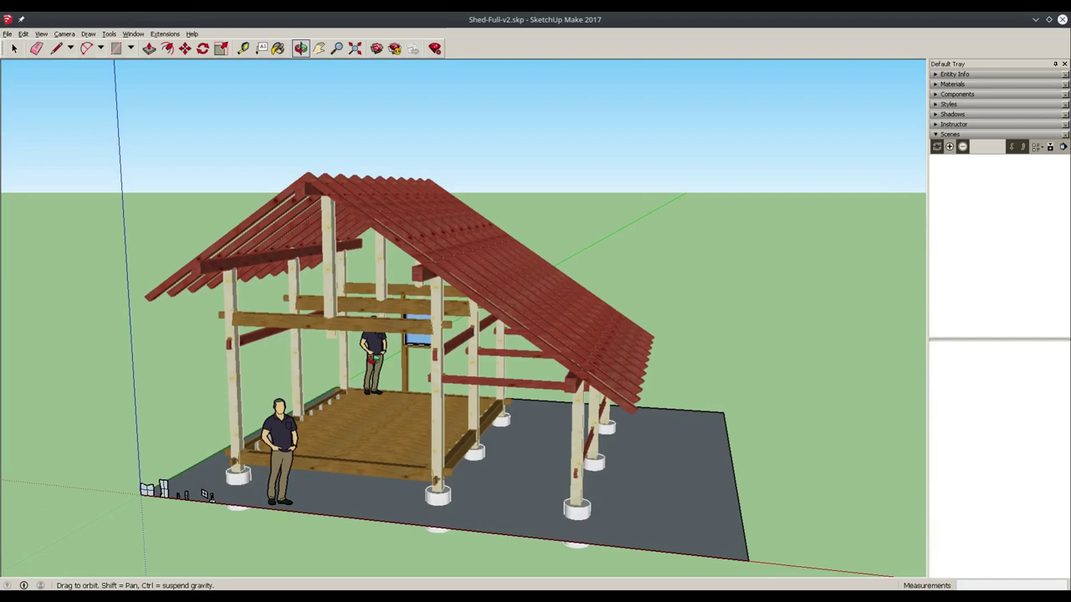
pyautogui.moveTo(374, 358); pyautogui.dragTo(375, 319)
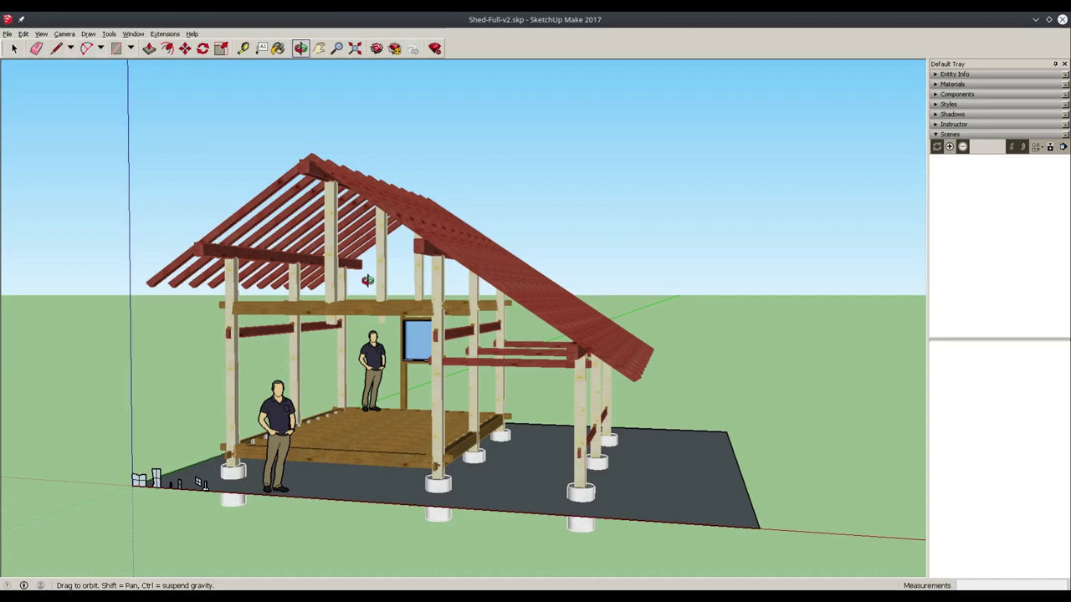
pyautogui.moveTo(367, 280); pyautogui.dragTo(383, 305)
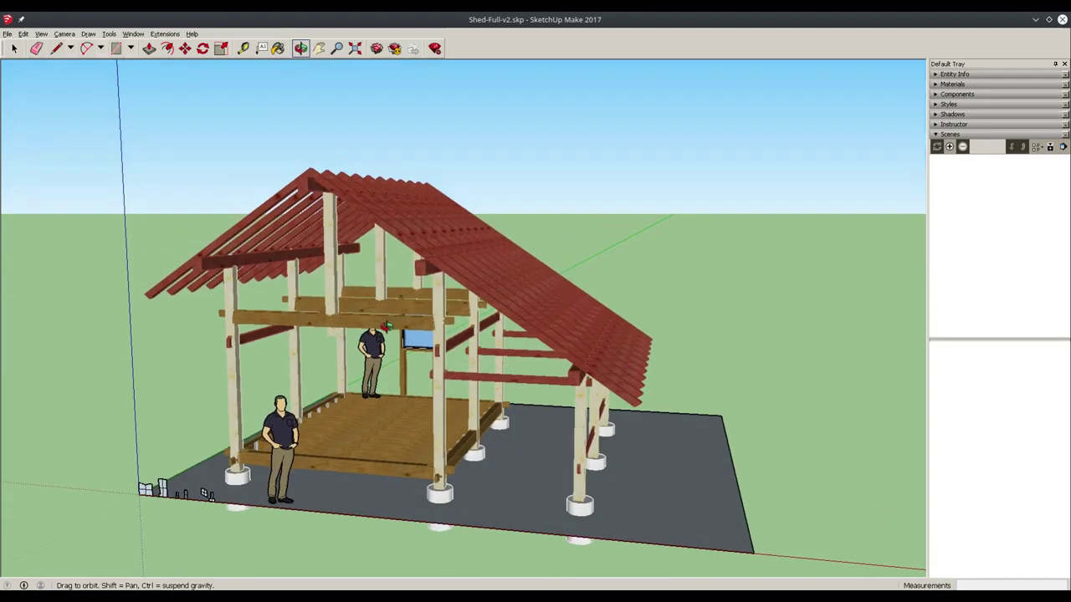
pyautogui.scroll(5, 383, 305)
pyautogui.scroll(-2, 383, 305)
pyautogui.scroll(-1, 393, 300)
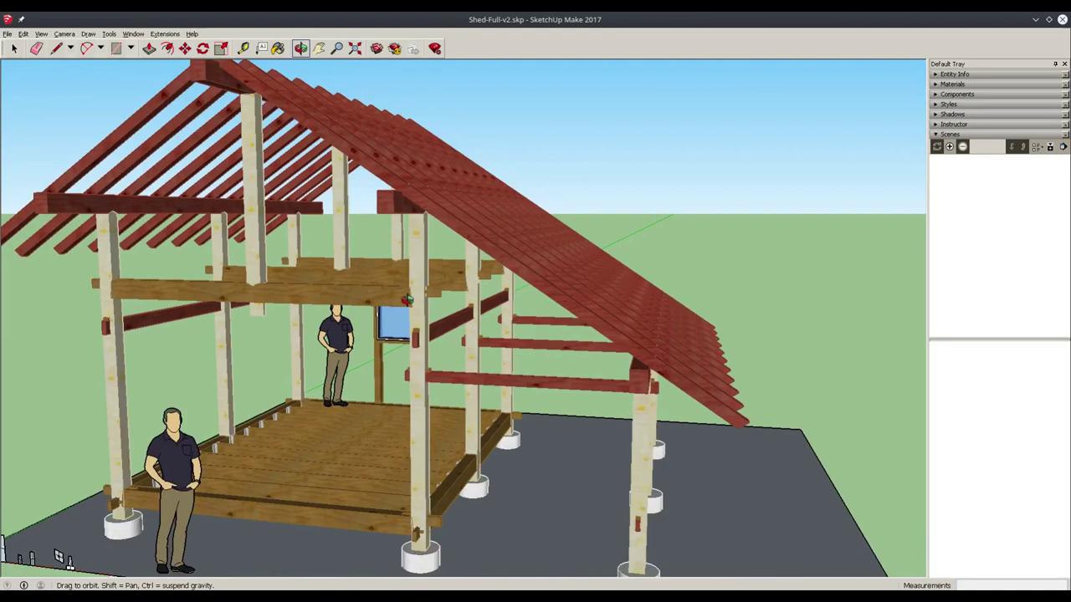
pyautogui.scroll(-1, 409, 294)
pyautogui.scroll(-1, 430, 287)
pyautogui.moveTo(431, 287); pyautogui.dragTo(486, 287)
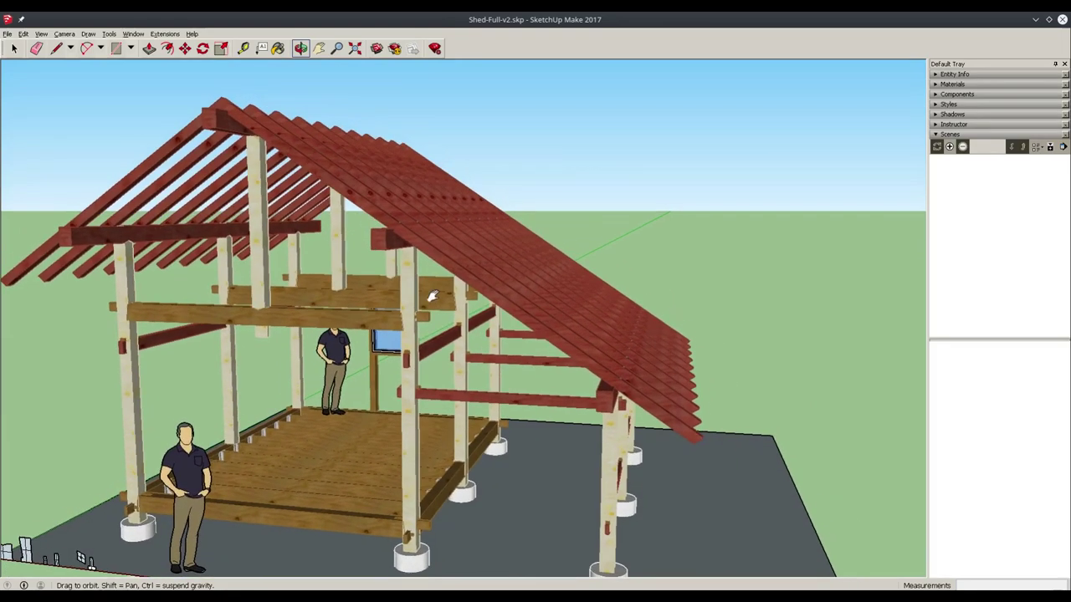
pyautogui.scroll(-1, 482, 307)
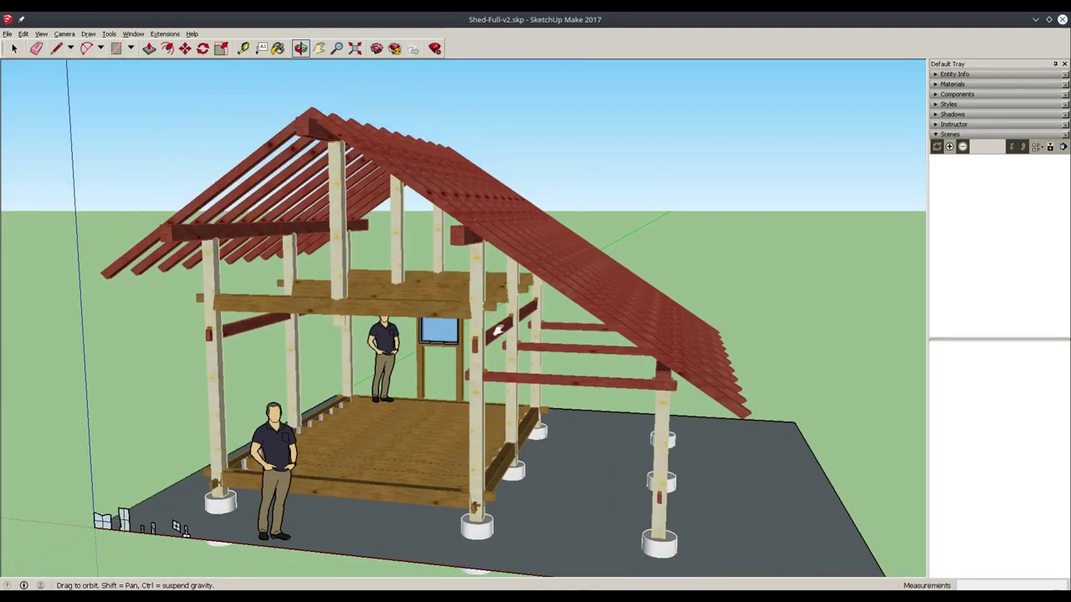
pyautogui.scroll(-2, 483, 313)
pyautogui.scroll(-1, 486, 319)
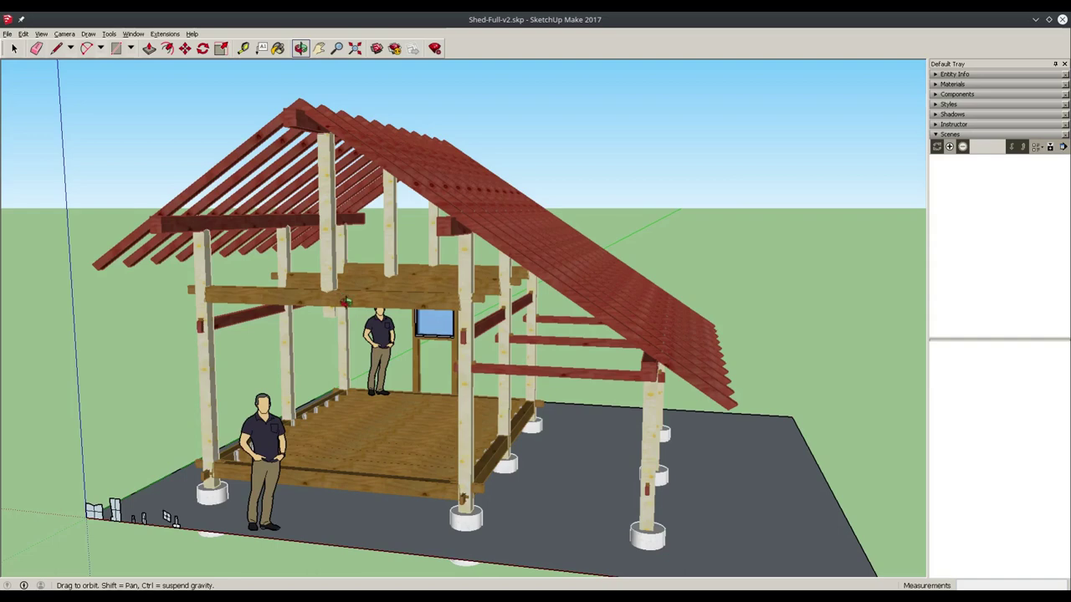
pyautogui.moveTo(371, 321); pyautogui.dragTo(359, 331)
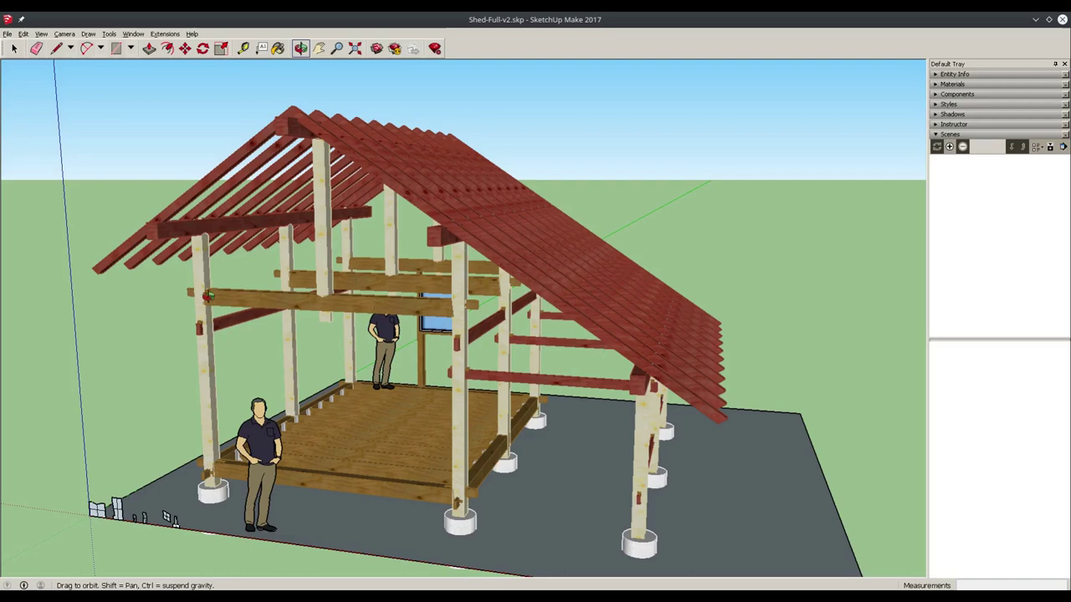
pyautogui.press('space')
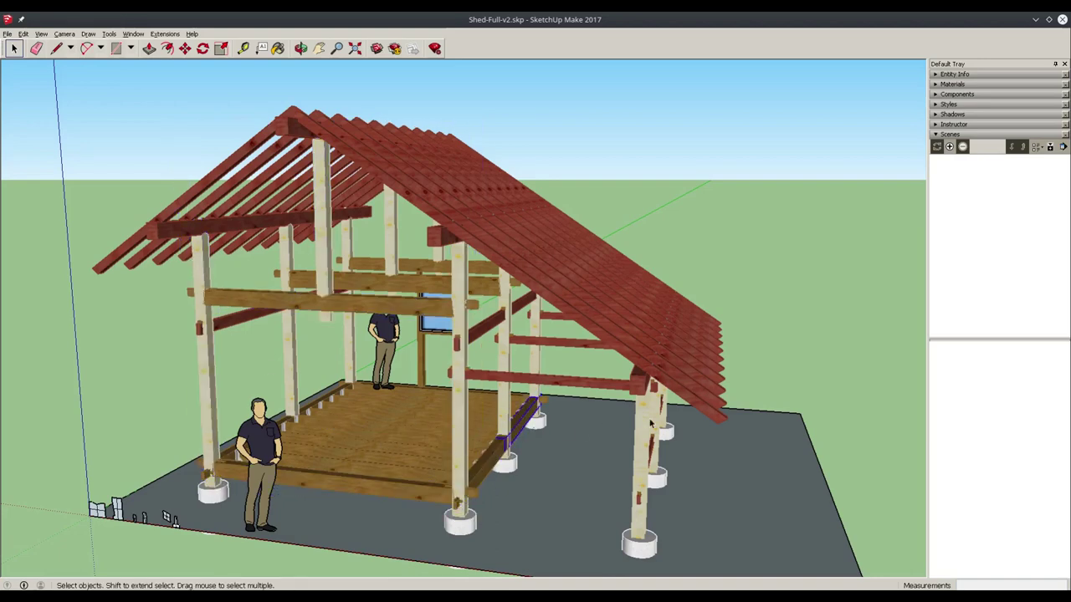
pyautogui.click(459, 410)
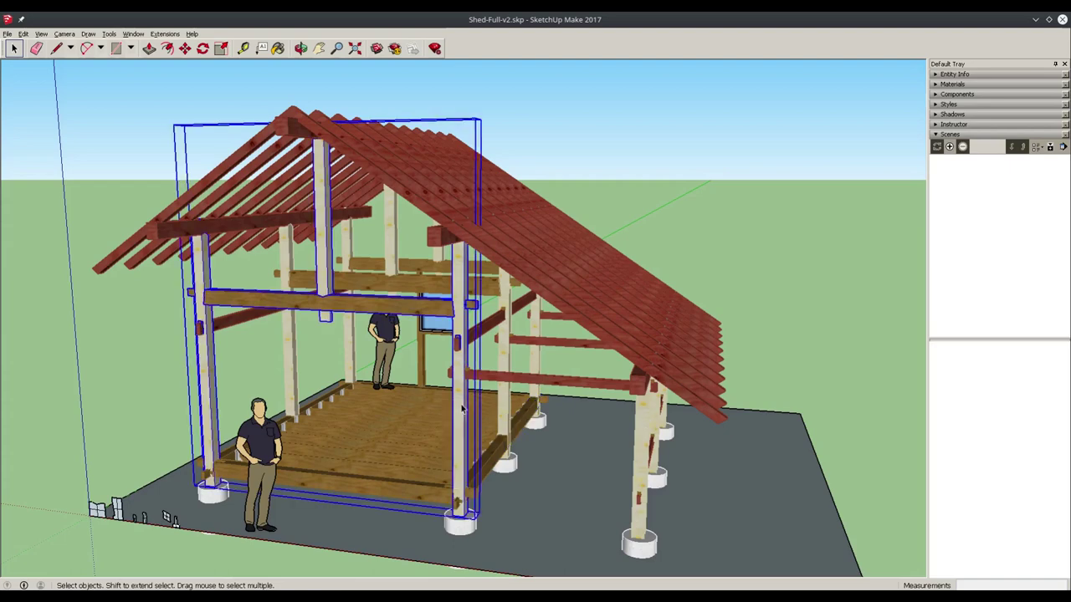
pyautogui.click(161, 348)
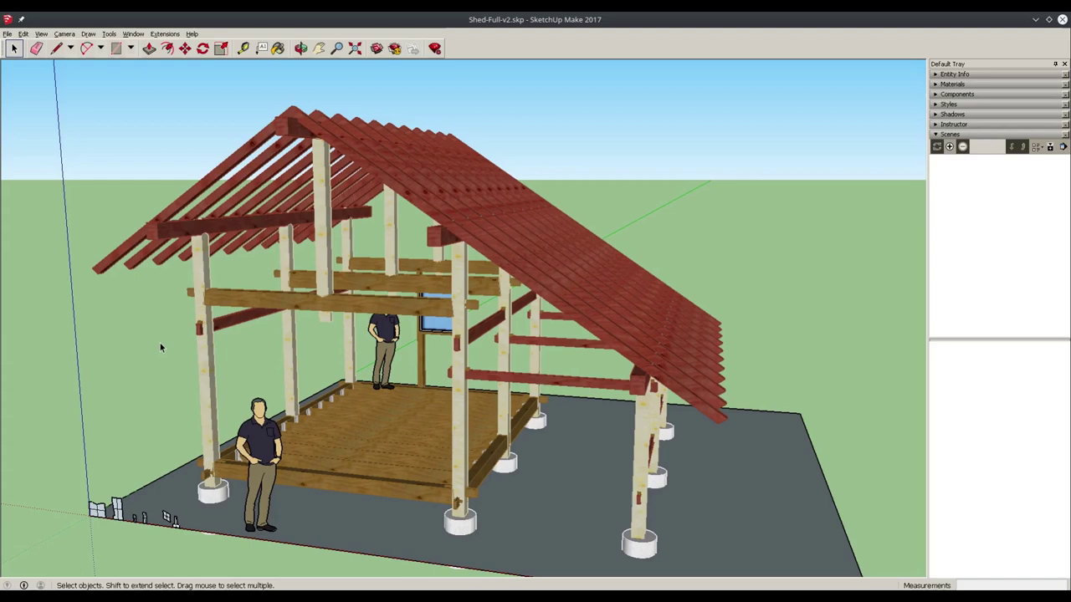
pyautogui.press('o')
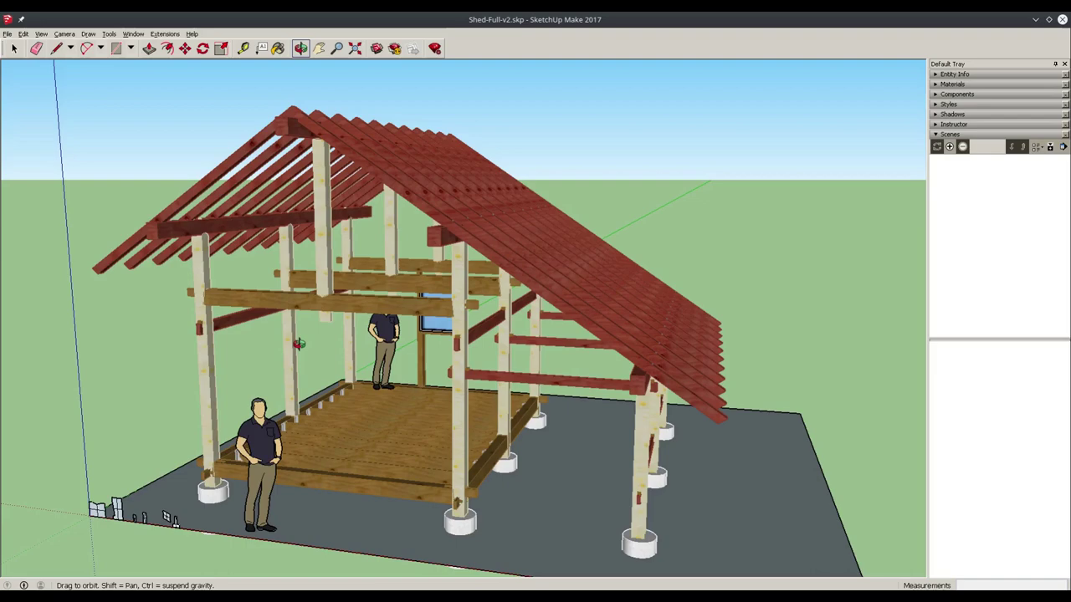
pyautogui.moveTo(456, 319)
pyautogui.mouseDown()
pyautogui.moveTo(328, 349)
pyautogui.moveTo(665, 294)
pyautogui.mouseUp()
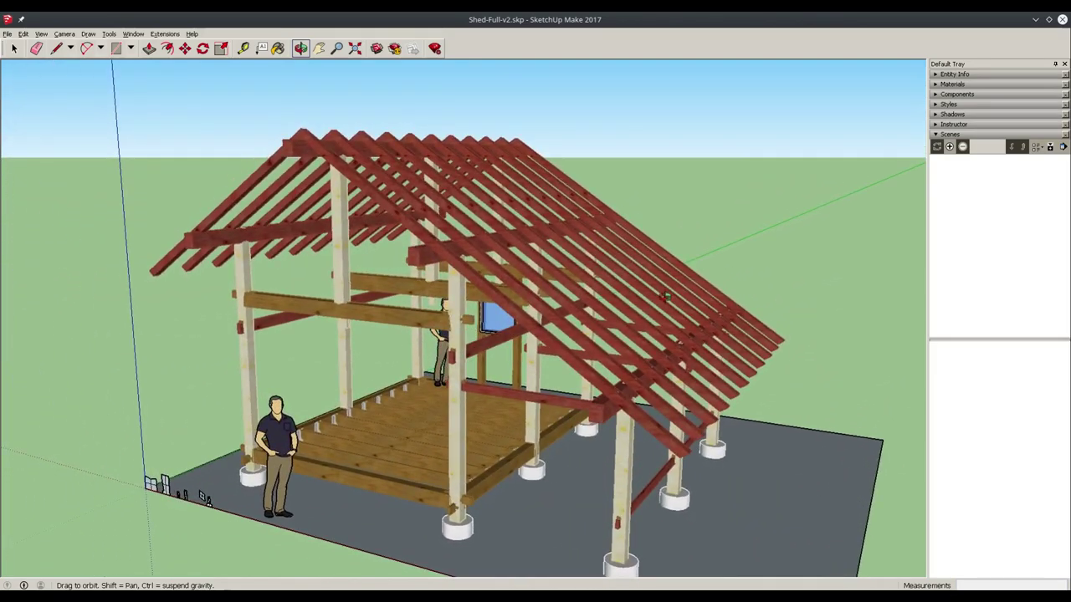
pyautogui.moveTo(455, 260); pyautogui.dragTo(520, 278)
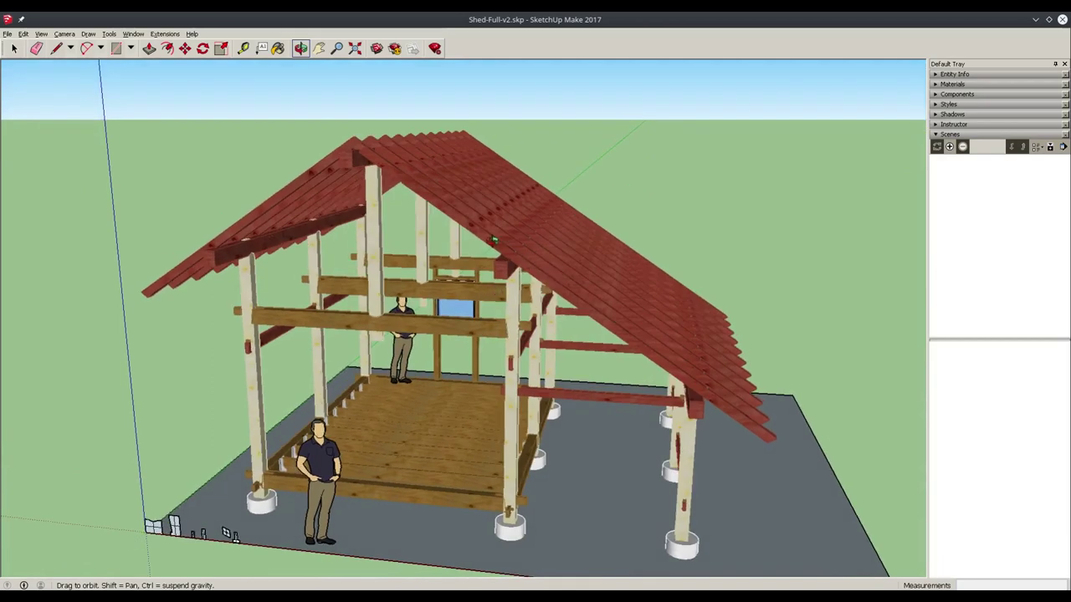
pyautogui.press('space')
pyautogui.click(355, 144)
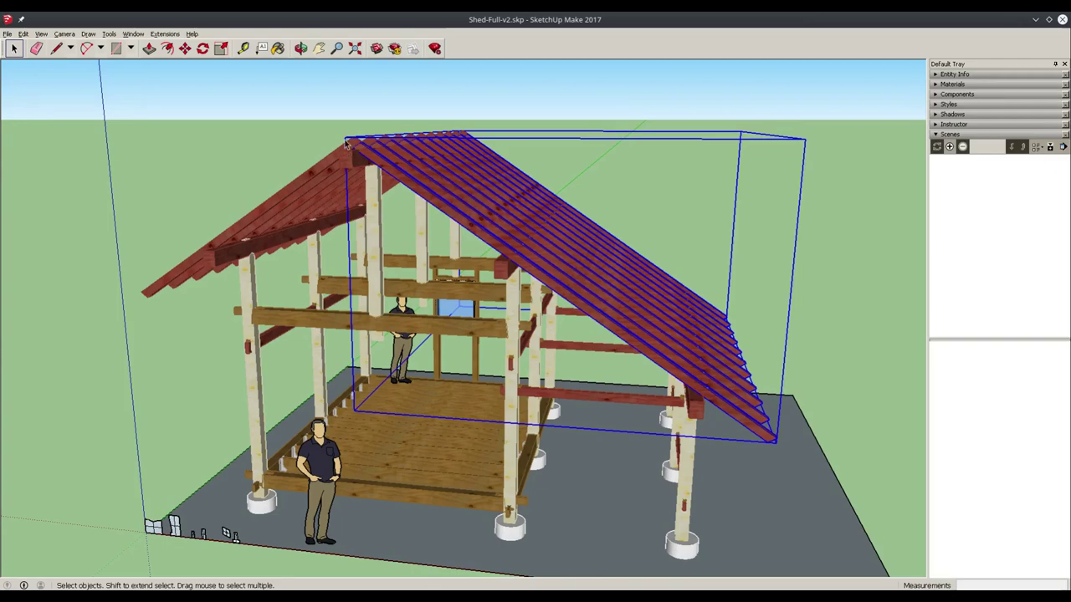
pyautogui.press('o')
pyautogui.moveTo(436, 219); pyautogui.dragTo(458, 197)
pyautogui.press('space')
pyautogui.click(496, 233)
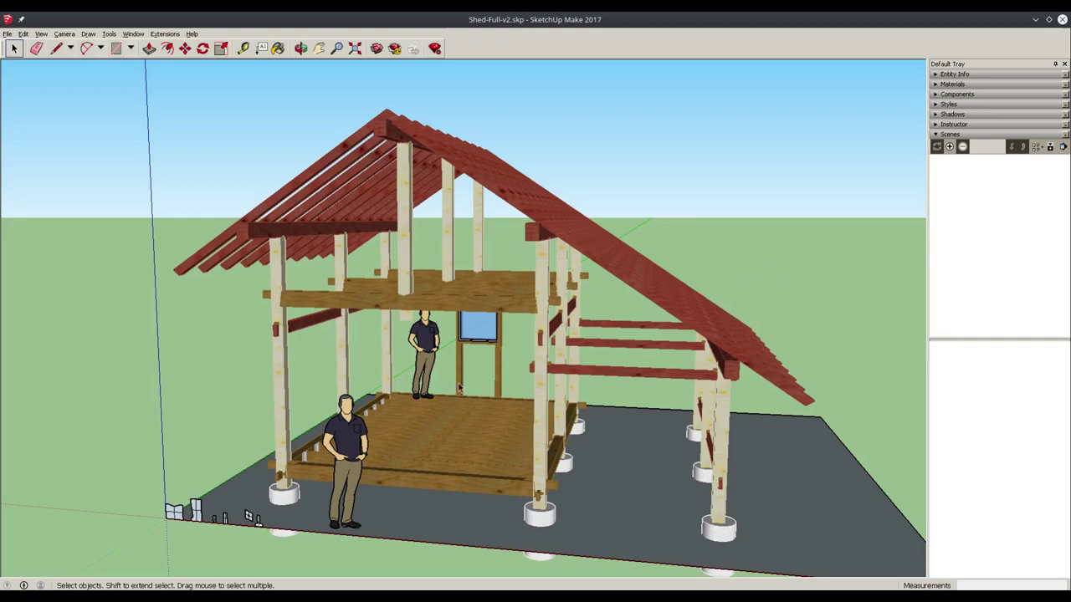
pyautogui.moveTo(588, 401); pyautogui.dragTo(565, 410, button='middle')
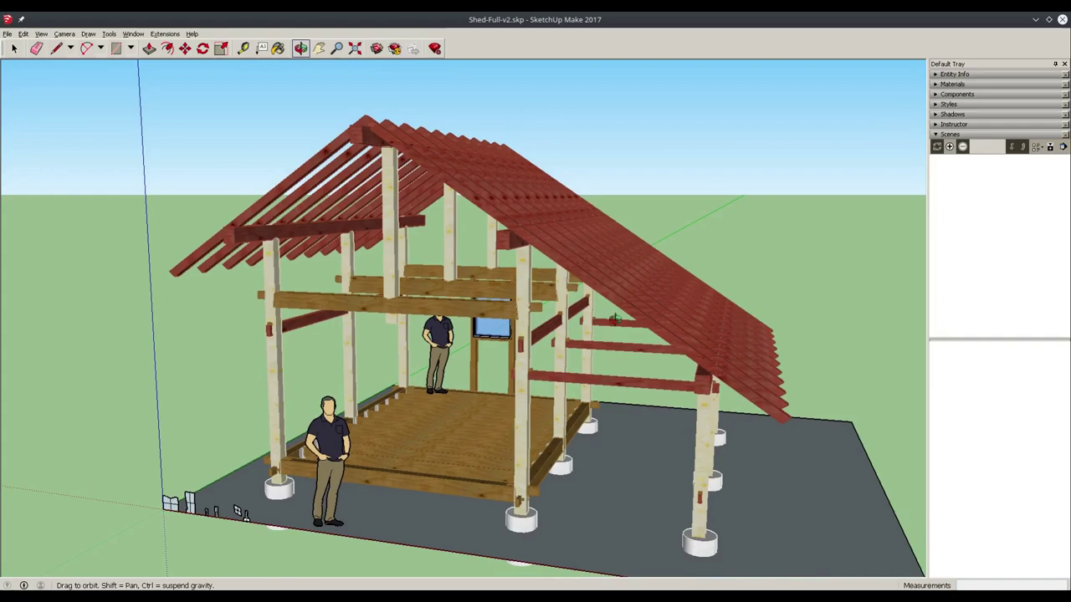
pyautogui.moveTo(650, 273)
pyautogui.mouseDown()
pyautogui.moveTo(481, 294)
pyautogui.moveTo(607, 233)
pyautogui.moveTo(358, 240)
pyautogui.mouseUp()
pyautogui.scroll(3, 701, 378)
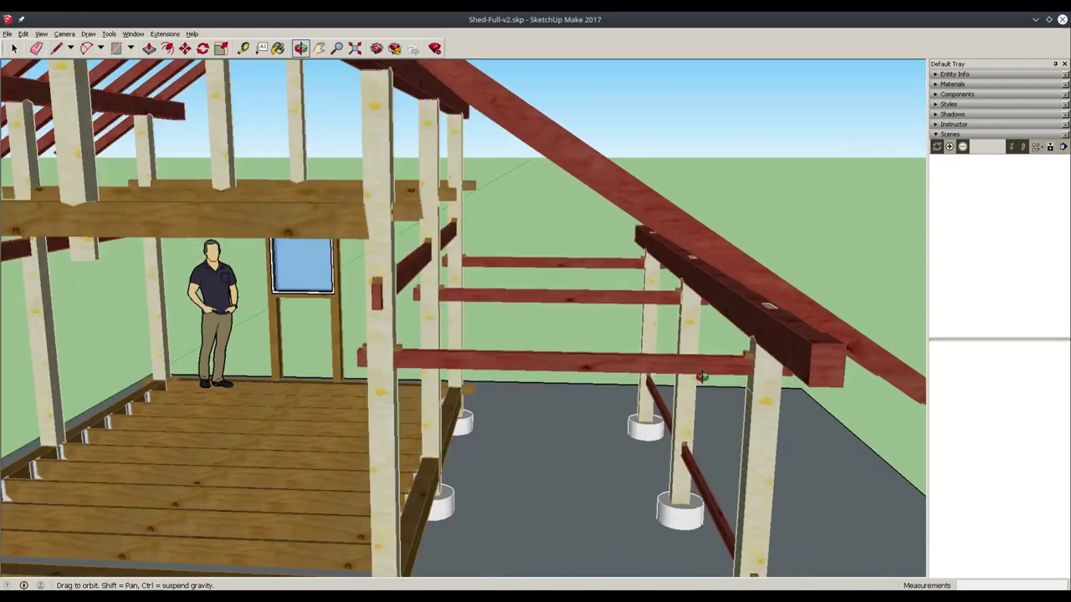
pyautogui.scroll(-5, 701, 378)
pyautogui.moveTo(701, 378); pyautogui.dragTo(502, 267)
pyautogui.scroll(4, 401, 229)
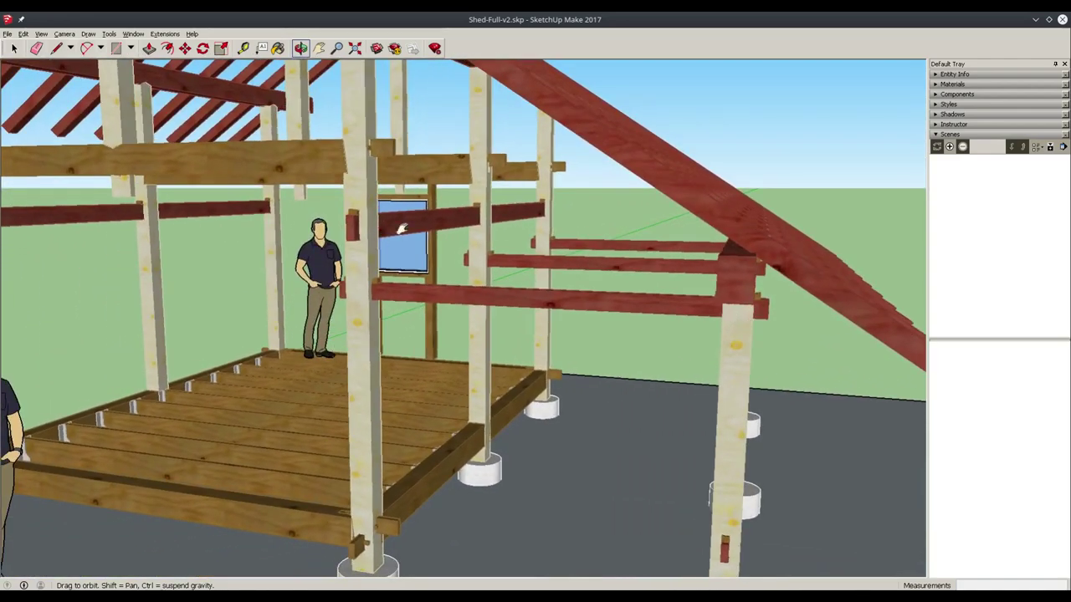
pyautogui.scroll(-3, 402, 229)
pyautogui.moveTo(401, 228); pyautogui.dragTo(454, 265)
pyautogui.scroll(3, 455, 264)
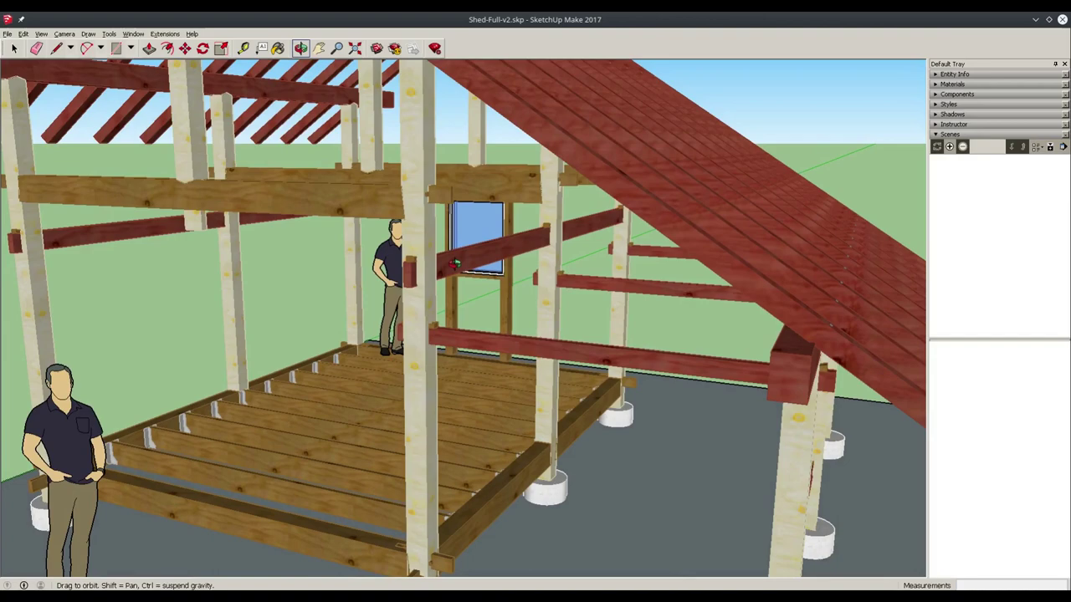
pyautogui.moveTo(454, 264); pyautogui.dragTo(509, 236)
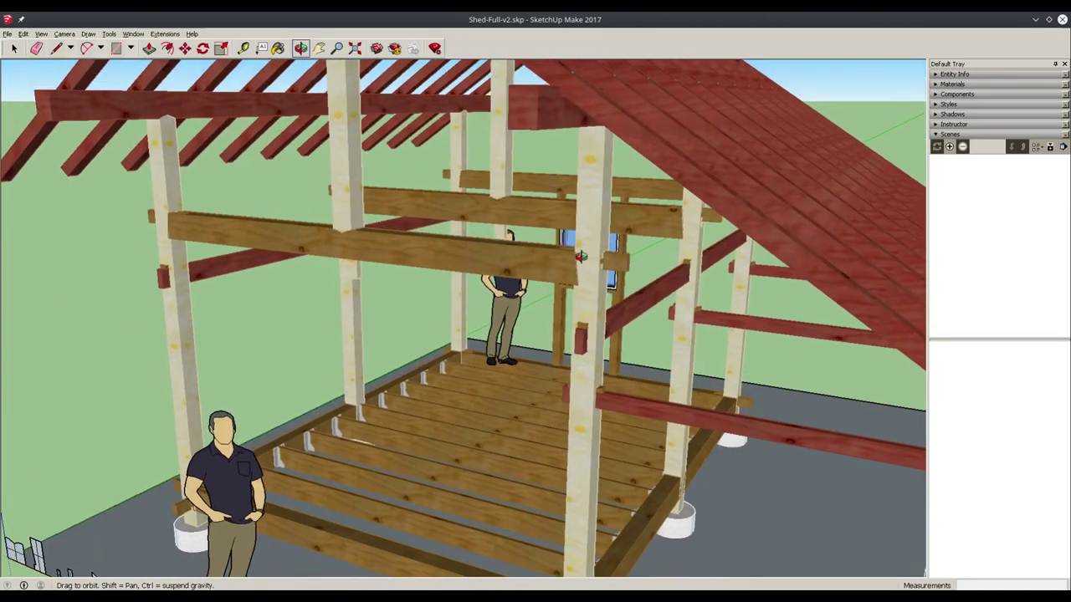
pyautogui.scroll(3, 581, 256)
pyautogui.scroll(3, 581, 257)
pyautogui.scroll(3, 586, 276)
pyautogui.moveTo(590, 301)
pyautogui.mouseDown()
pyautogui.moveTo(602, 362)
pyautogui.moveTo(576, 210)
pyautogui.moveTo(609, 239)
pyautogui.moveTo(550, 220)
pyautogui.moveTo(547, 254)
pyautogui.mouseUp()
pyautogui.scroll(3, 564, 234)
pyautogui.scroll(3, 530, 208)
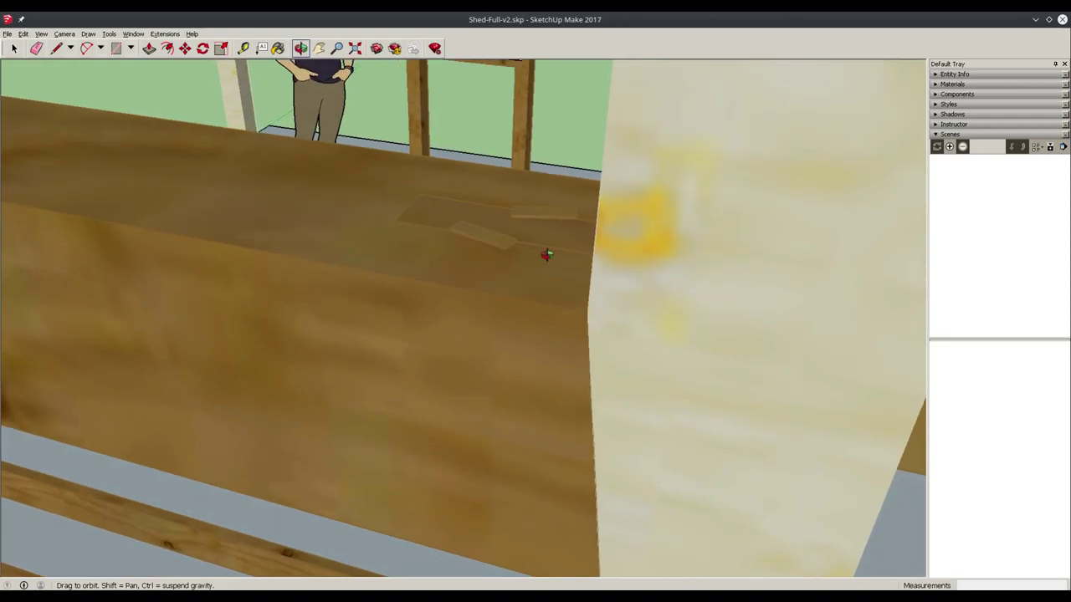
pyautogui.scroll(-3, 550, 263)
pyautogui.scroll(-3, 555, 251)
pyautogui.scroll(-3, 559, 234)
pyautogui.scroll(-2, 563, 213)
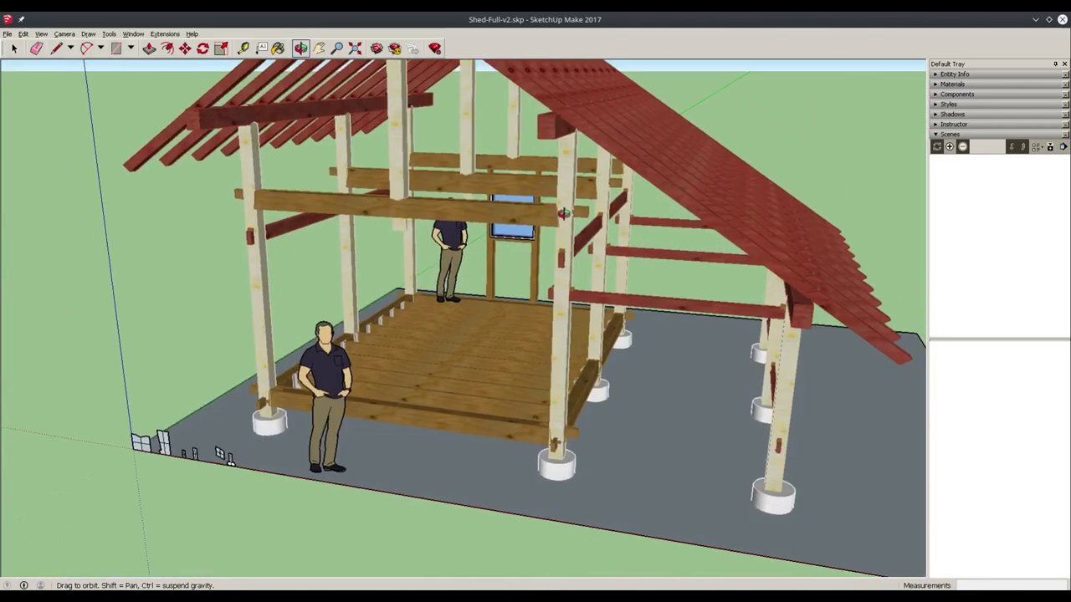
pyautogui.scroll(-2, 561, 226)
pyautogui.scroll(-1, 527, 284)
pyautogui.scroll(-2, 502, 313)
pyautogui.scroll(-2, 500, 316)
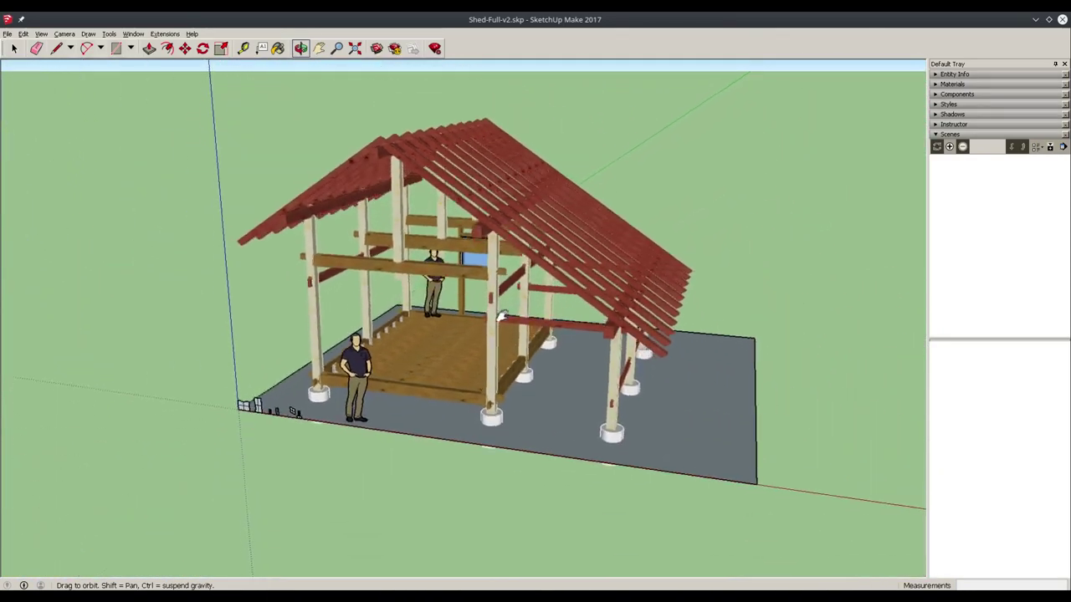
pyautogui.moveTo(500, 317); pyautogui.dragTo(495, 276)
pyautogui.scroll(2, 495, 276)
pyautogui.scroll(1, 495, 272)
pyautogui.scroll(2, 496, 270)
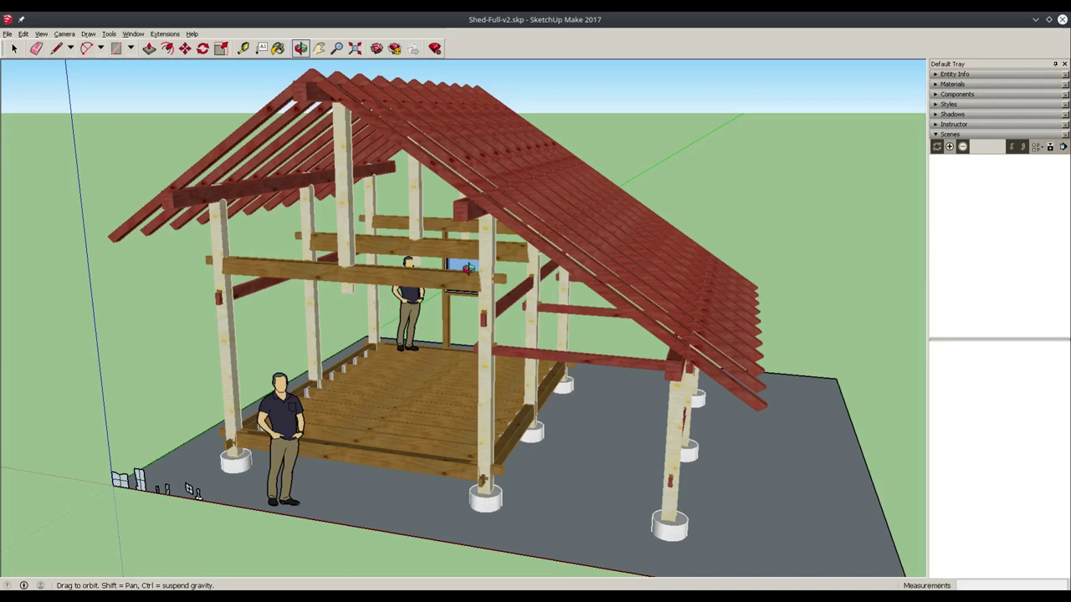
pyautogui.moveTo(467, 268); pyautogui.dragTo(467, 311)
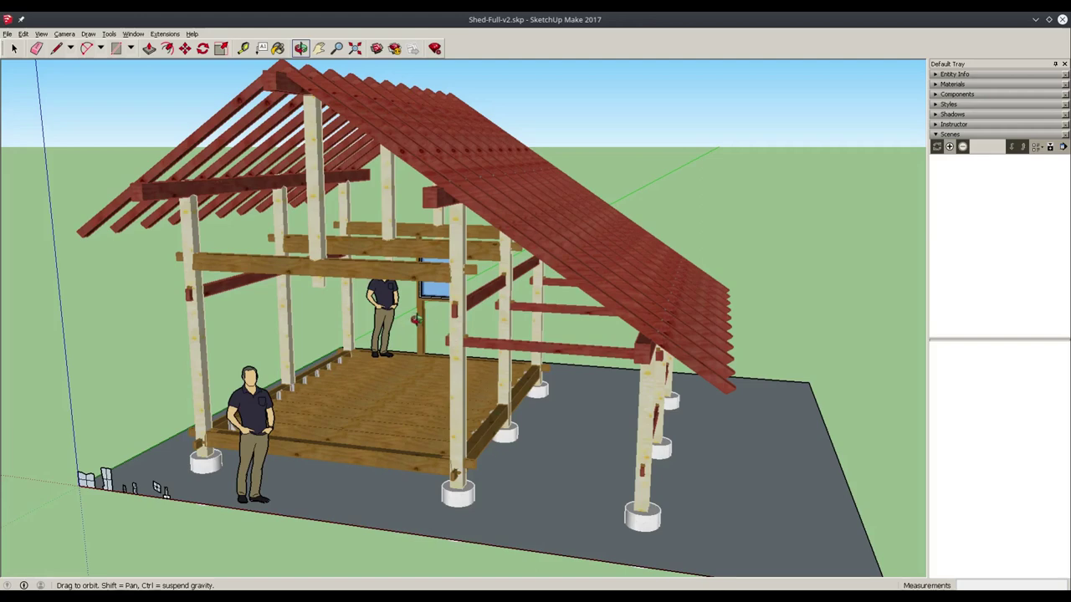
pyautogui.moveTo(412, 316)
pyautogui.mouseDown()
pyautogui.moveTo(436, 311)
pyautogui.moveTo(425, 315)
pyautogui.mouseUp()
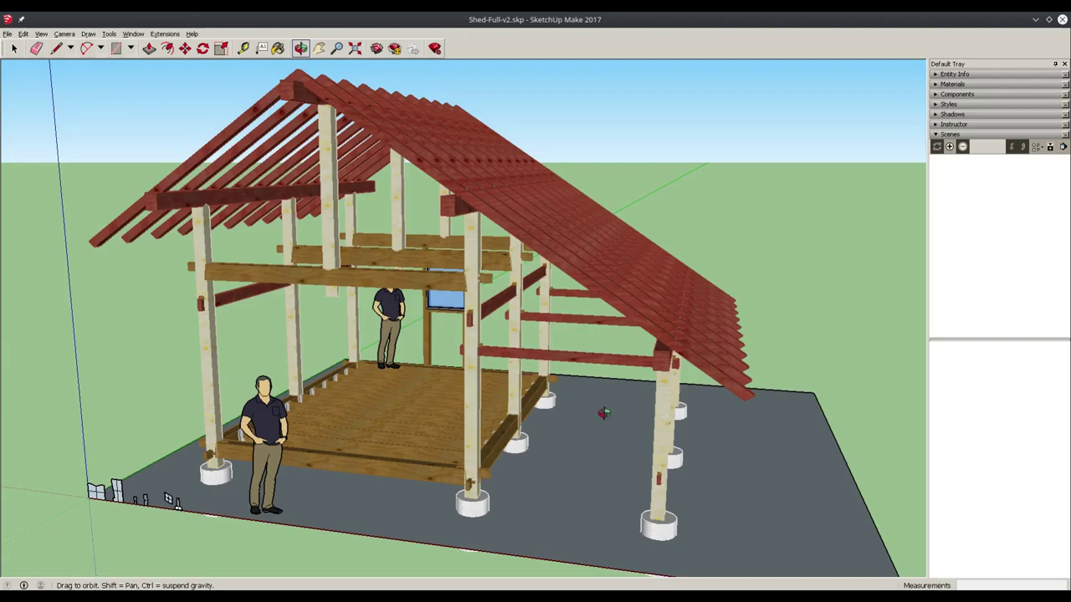
pyautogui.moveTo(603, 413)
pyautogui.mouseDown()
pyautogui.moveTo(311, 425)
pyautogui.moveTo(649, 322)
pyautogui.moveTo(408, 284)
pyautogui.moveTo(648, 319)
pyautogui.moveTo(645, 330)
pyautogui.mouseUp()
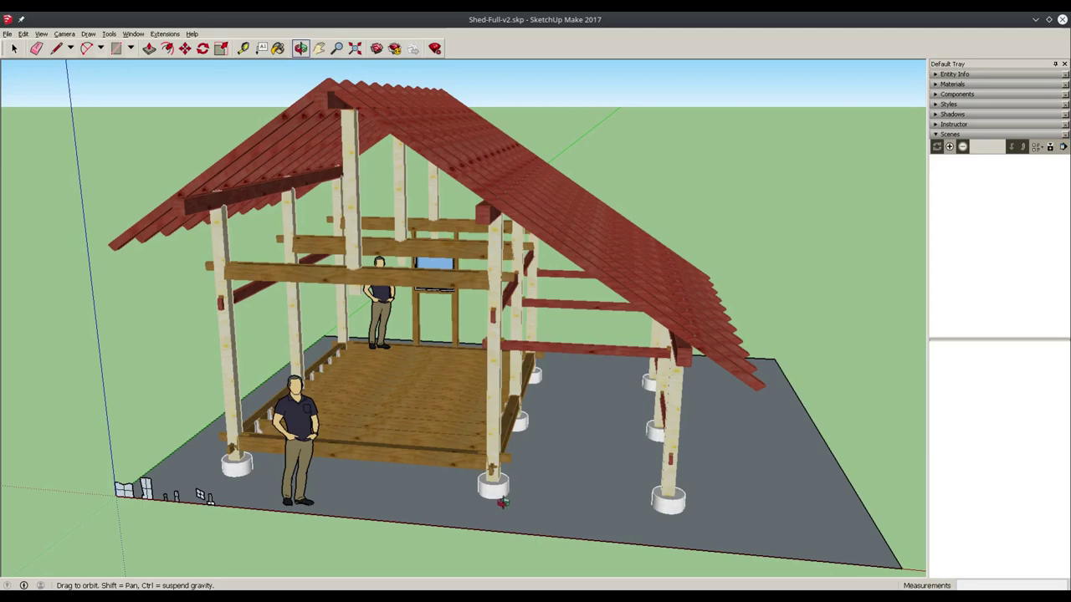
pyautogui.moveTo(573, 506); pyautogui.dragTo(545, 497)
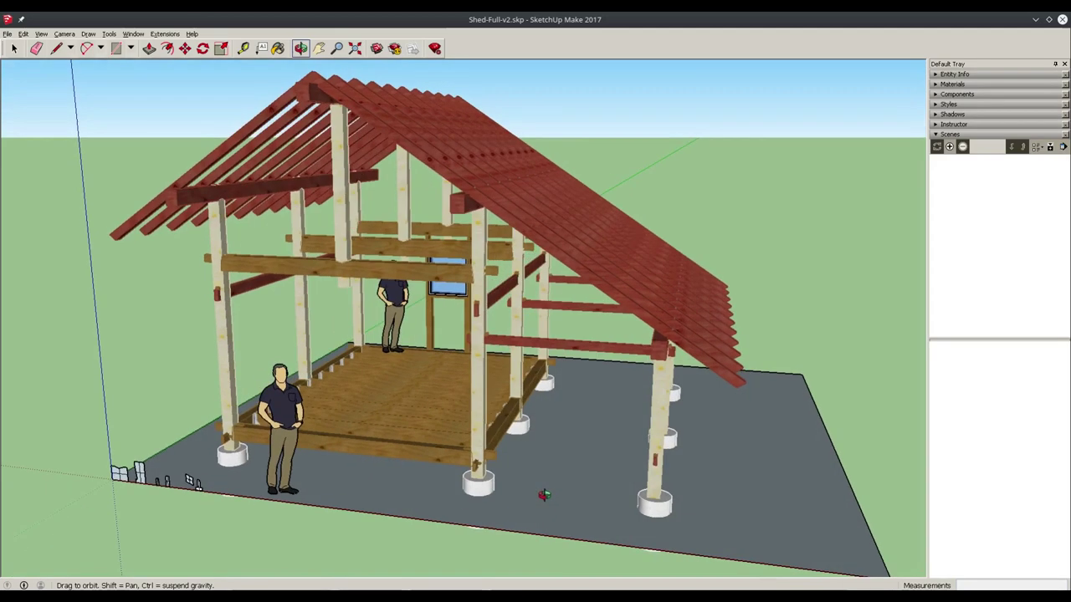
pyautogui.press('space')
pyautogui.click(466, 494)
pyautogui.click(666, 512)
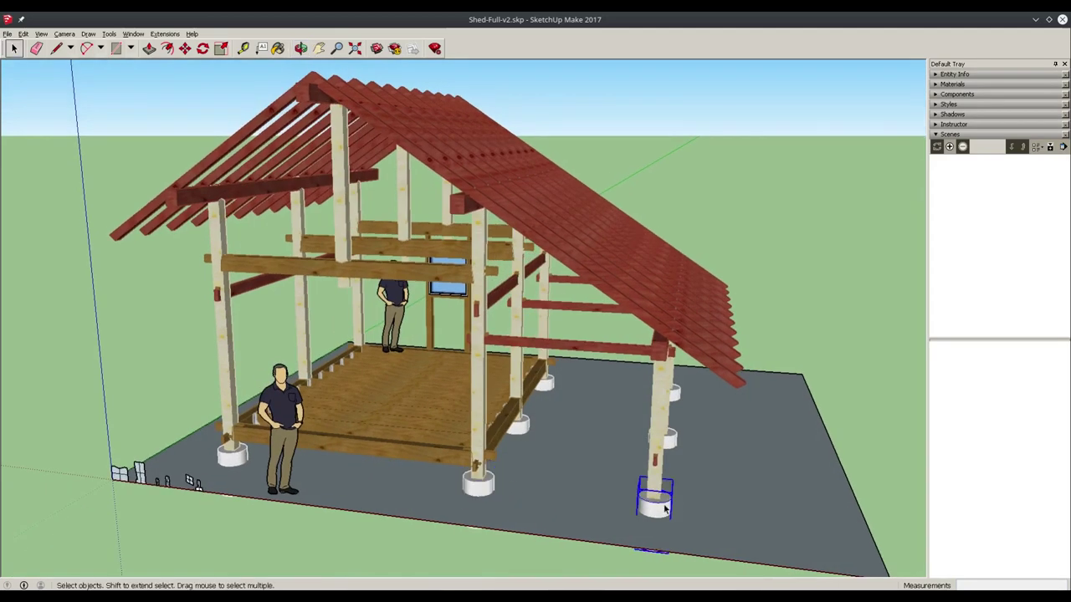
pyautogui.click(669, 438)
pyautogui.click(675, 392)
pyautogui.click(549, 385)
pyautogui.click(524, 426)
pyautogui.click(483, 484)
pyautogui.click(663, 502)
pyautogui.click(674, 440)
pyautogui.press('o')
pyautogui.moveTo(603, 496)
pyautogui.mouseDown()
pyautogui.moveTo(522, 482)
pyautogui.moveTo(506, 544)
pyautogui.mouseUp()
pyautogui.moveTo(574, 459)
pyautogui.mouseDown()
pyautogui.moveTo(542, 493)
pyautogui.moveTo(544, 471)
pyautogui.moveTo(448, 406)
pyautogui.mouseUp()
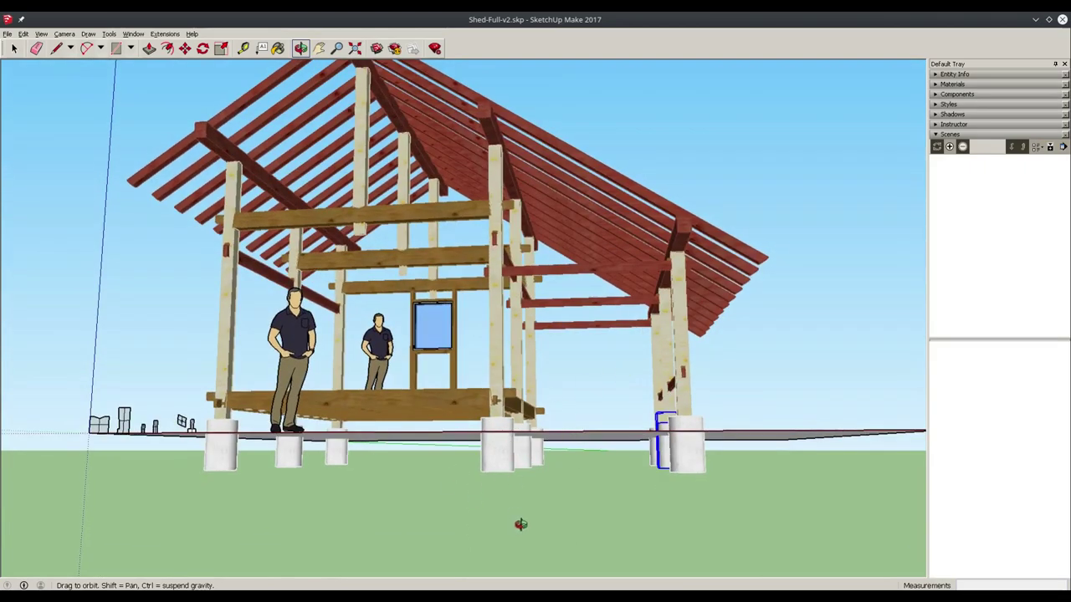
pyautogui.moveTo(690, 366); pyautogui.dragTo(633, 473)
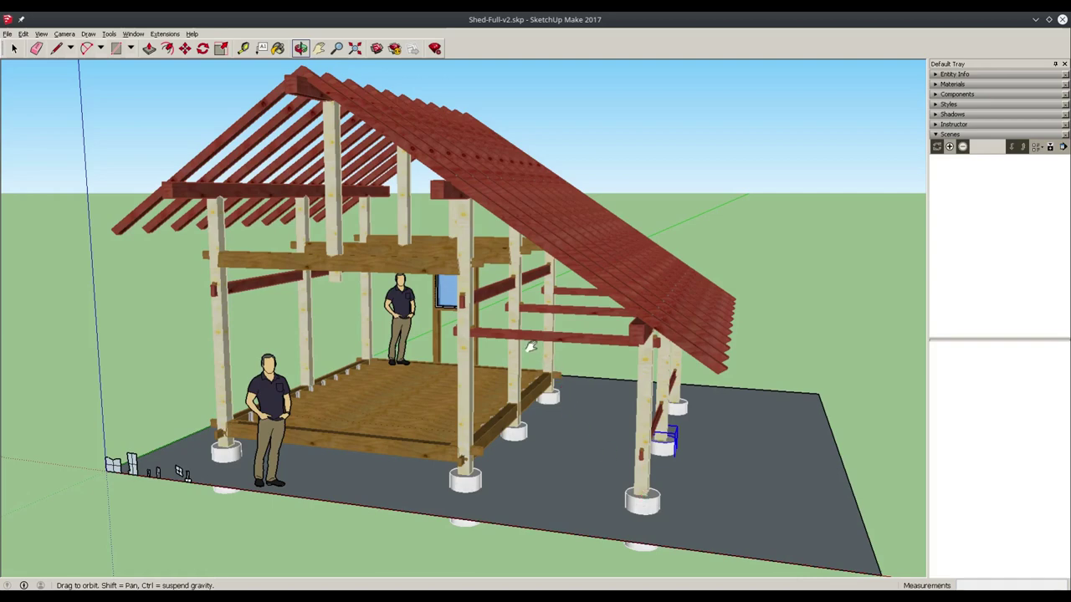
pyautogui.keyDown('shift'); pyautogui.moveTo(532, 346); pyautogui.dragTo(556, 383); pyautogui.keyUp('shift')
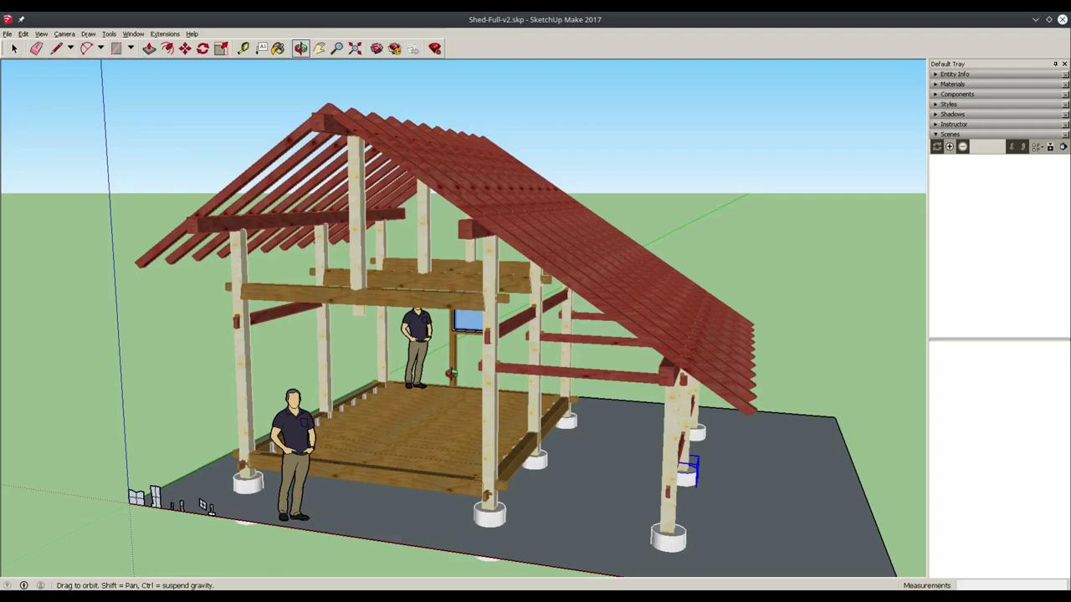
pyautogui.moveTo(435, 351); pyautogui.dragTo(355, 394)
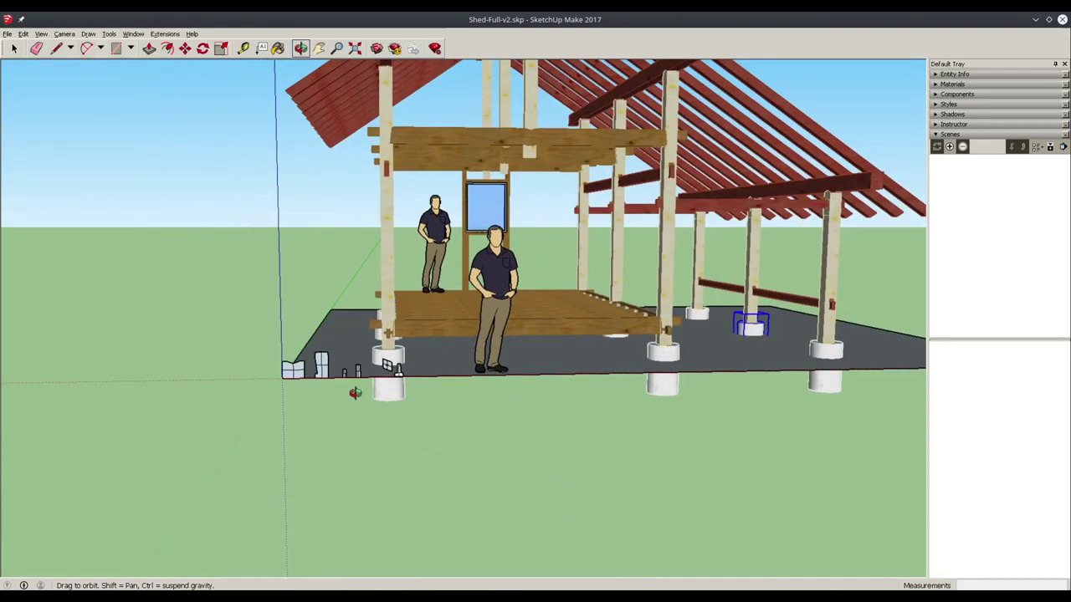
pyautogui.scroll(3, 354, 394)
pyautogui.scroll(3, 351, 390)
pyautogui.scroll(2, 387, 342)
pyautogui.keyDown('shift'); pyautogui.moveTo(387, 341); pyautogui.dragTo(521, 337); pyautogui.keyUp('shift')
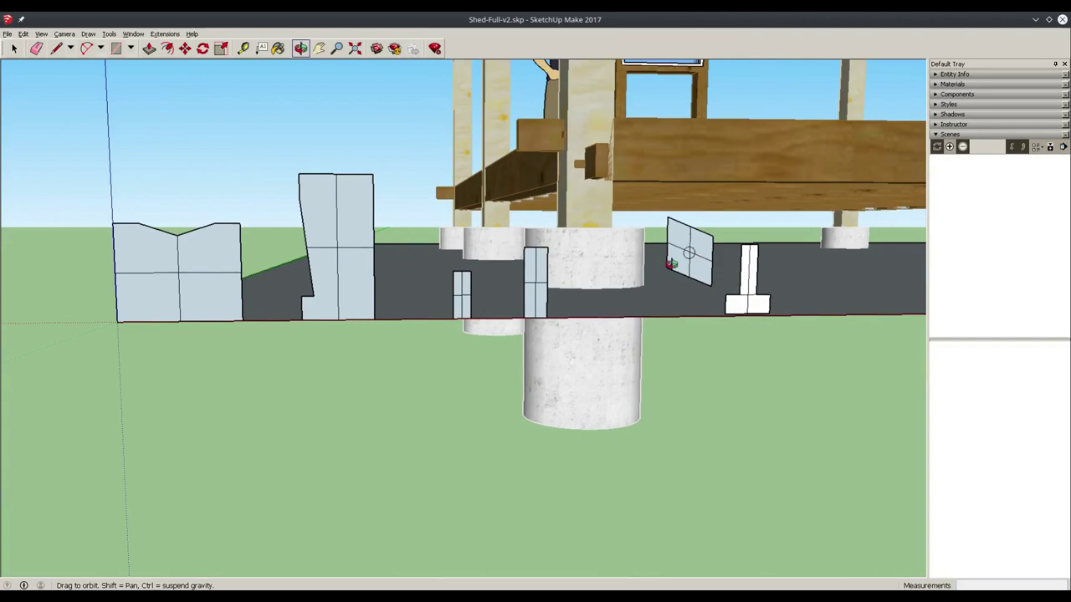
pyautogui.scroll(-5, 672, 262)
pyautogui.moveTo(677, 263); pyautogui.dragTo(502, 334)
pyautogui.scroll(2, 384, 381)
pyautogui.scroll(1, 438, 291)
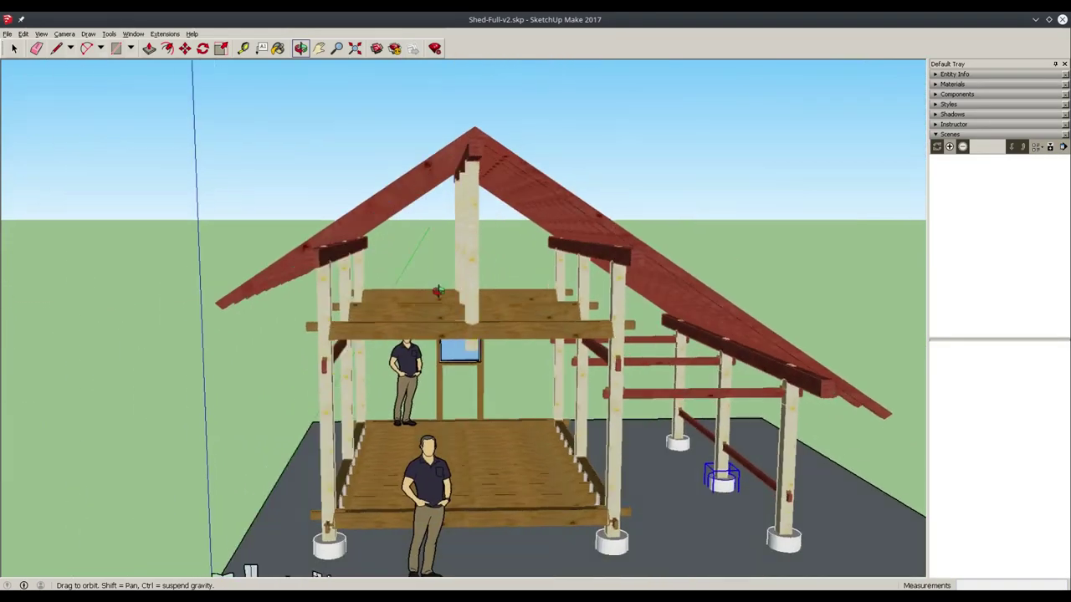
pyautogui.moveTo(437, 291); pyautogui.dragTo(407, 304)
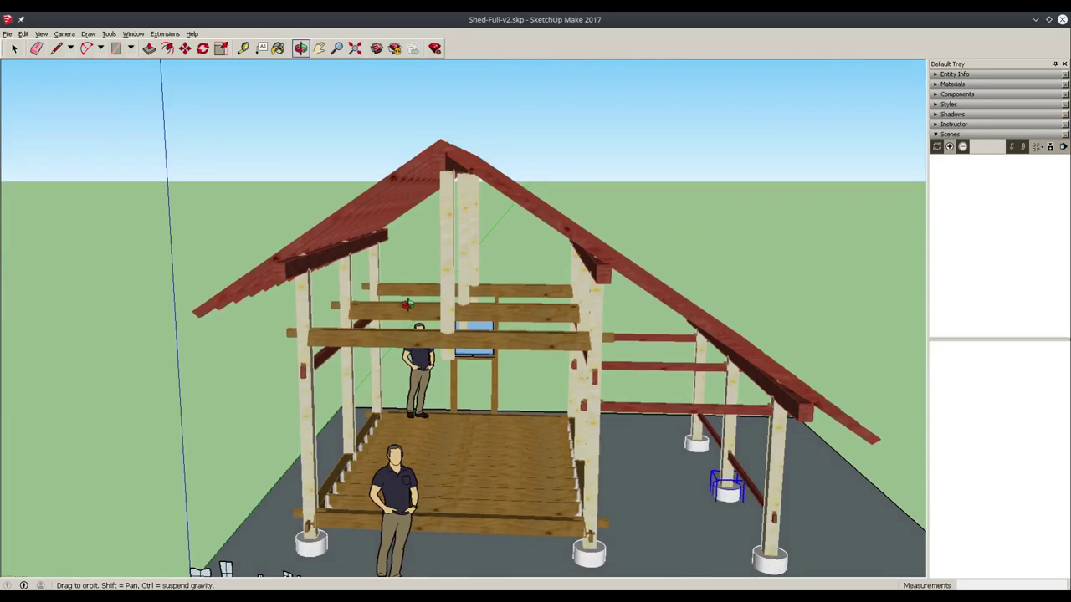
pyautogui.moveTo(408, 305); pyautogui.dragTo(350, 337)
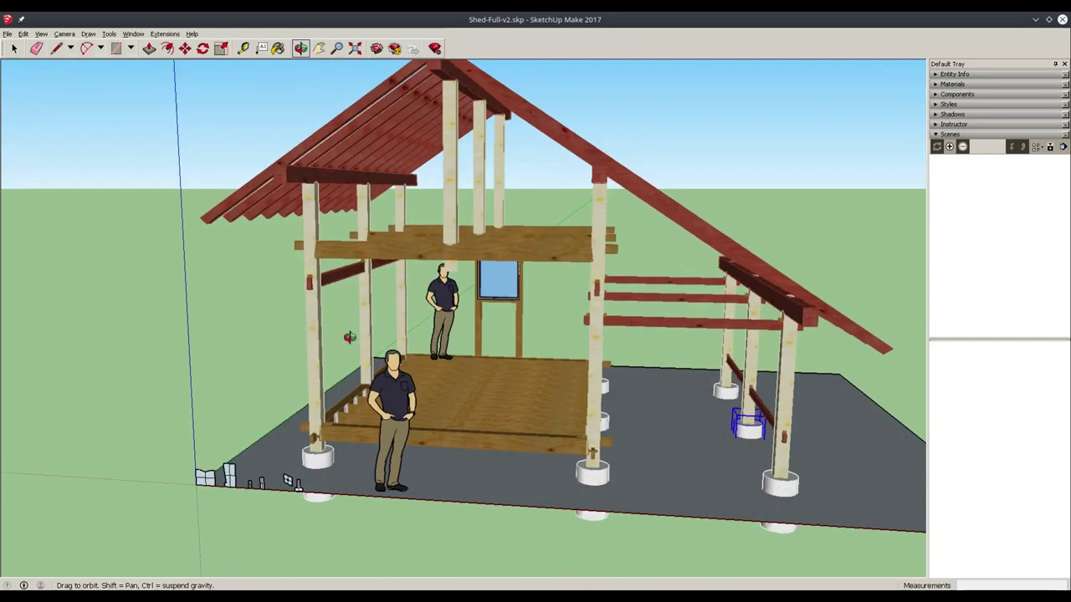
pyautogui.moveTo(352, 268); pyautogui.dragTo(340, 330)
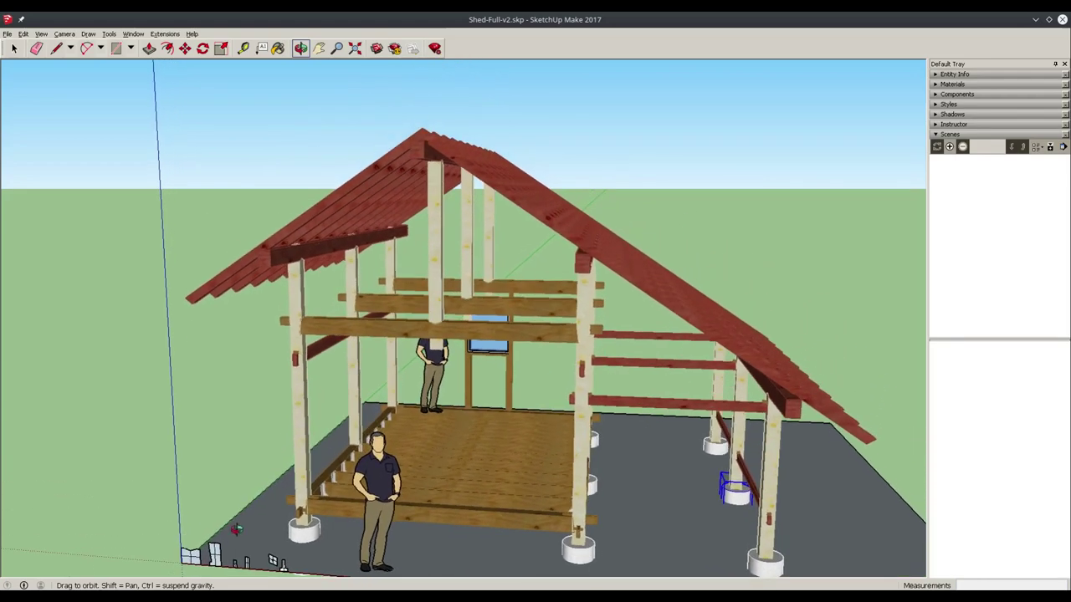
pyautogui.moveTo(342, 315); pyautogui.dragTo(425, 246)
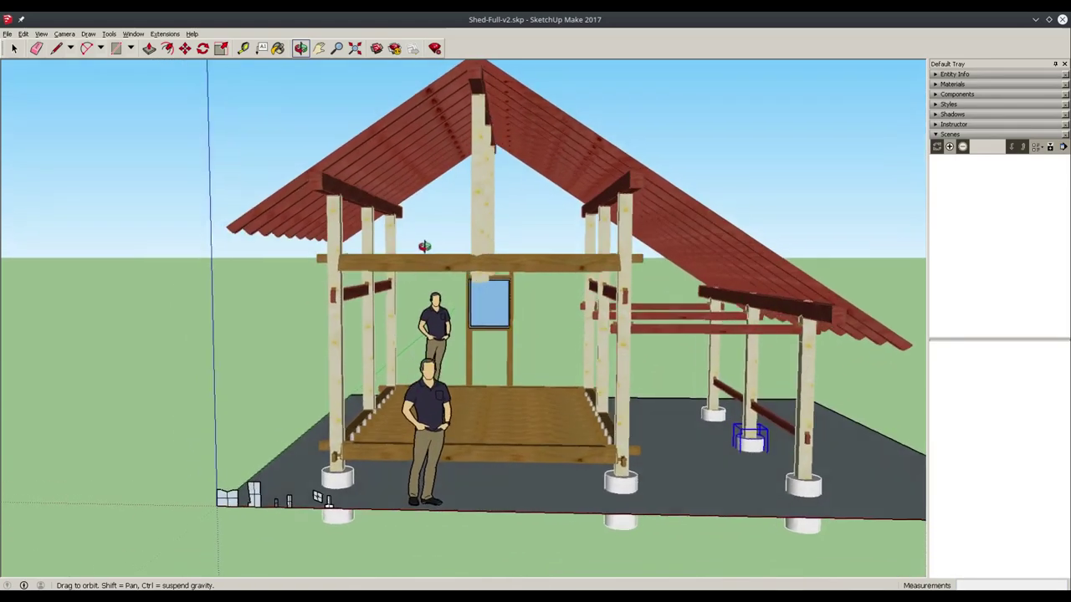
pyautogui.press('2')
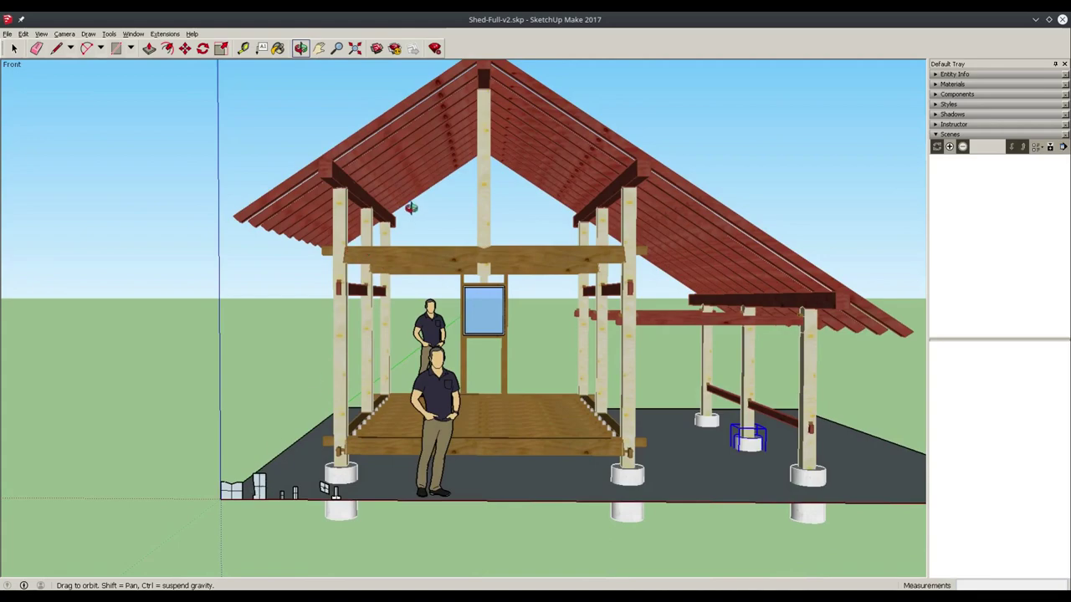
pyautogui.scroll(3, 358, 244)
pyautogui.scroll(2, 357, 251)
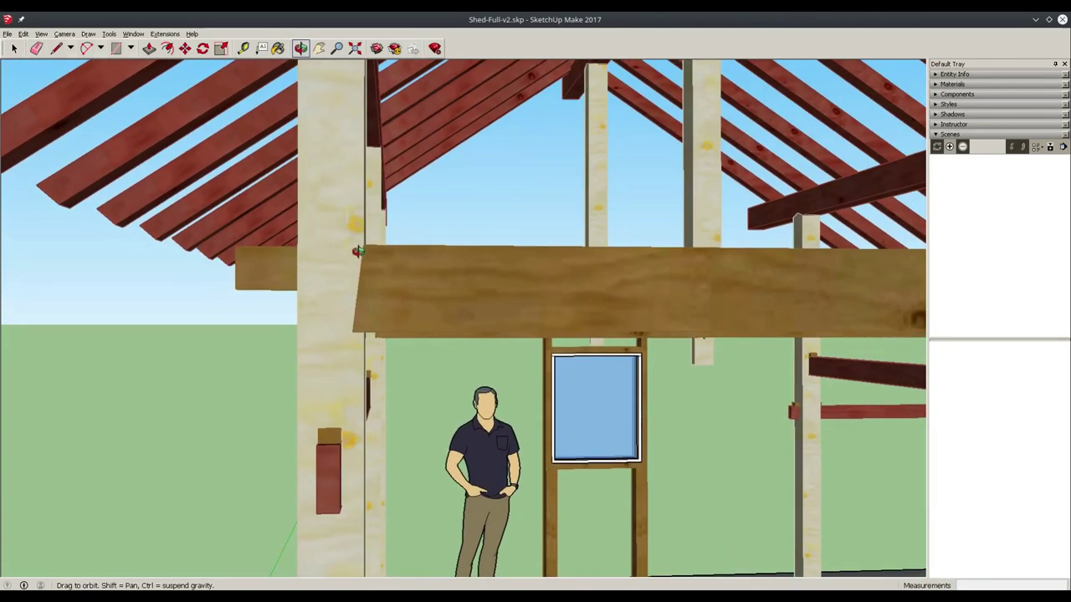
pyautogui.press('r')
pyautogui.click(363, 226)
pyautogui.click(333, 368)
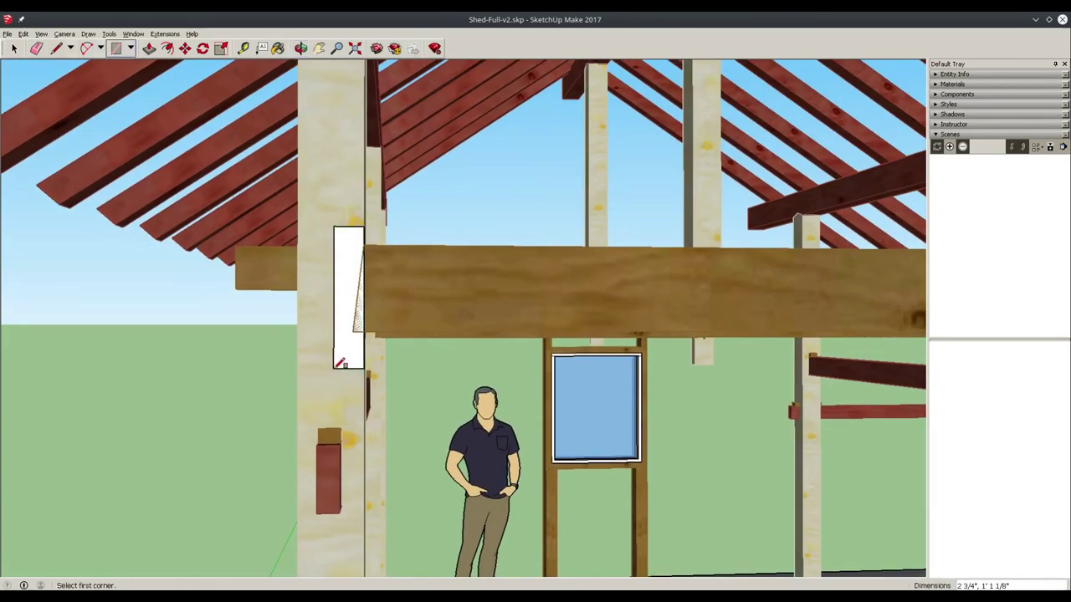
pyautogui.press('l')
pyautogui.click(363, 245)
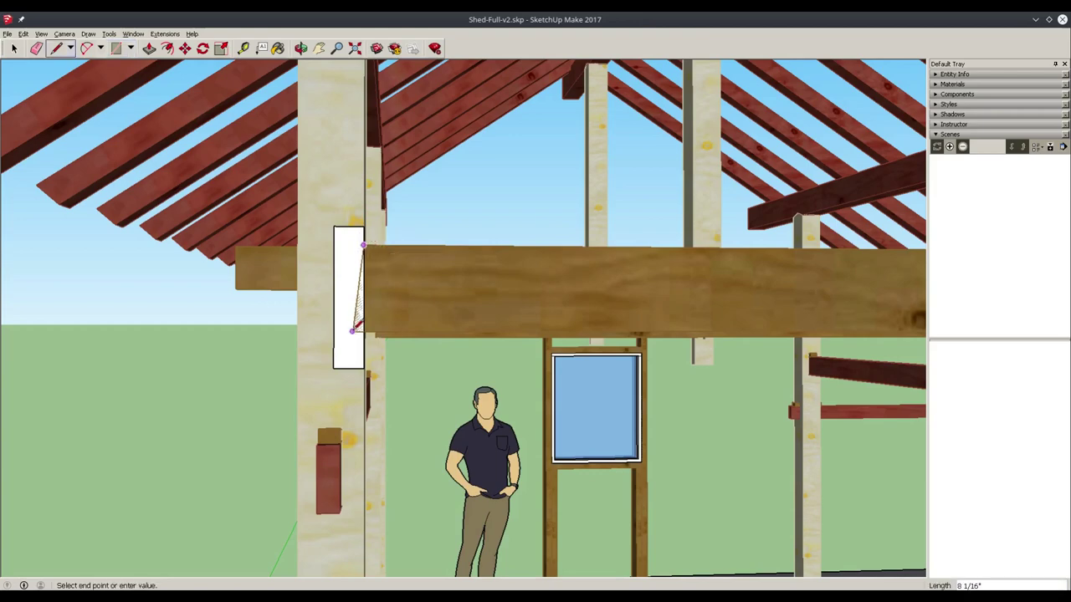
pyautogui.click(352, 331)
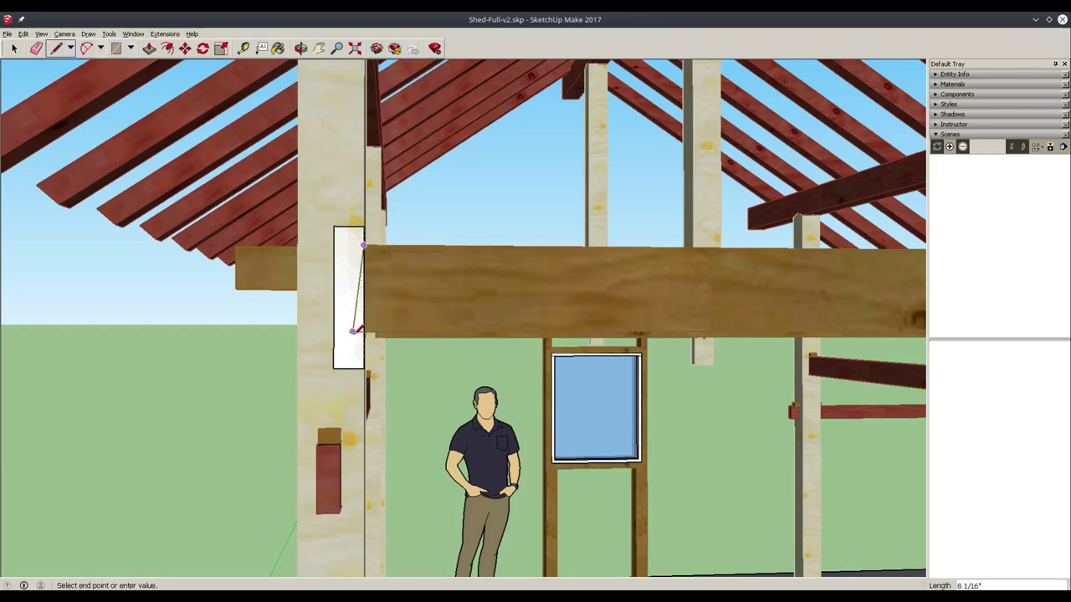
pyautogui.click(352, 331)
pyautogui.press('space')
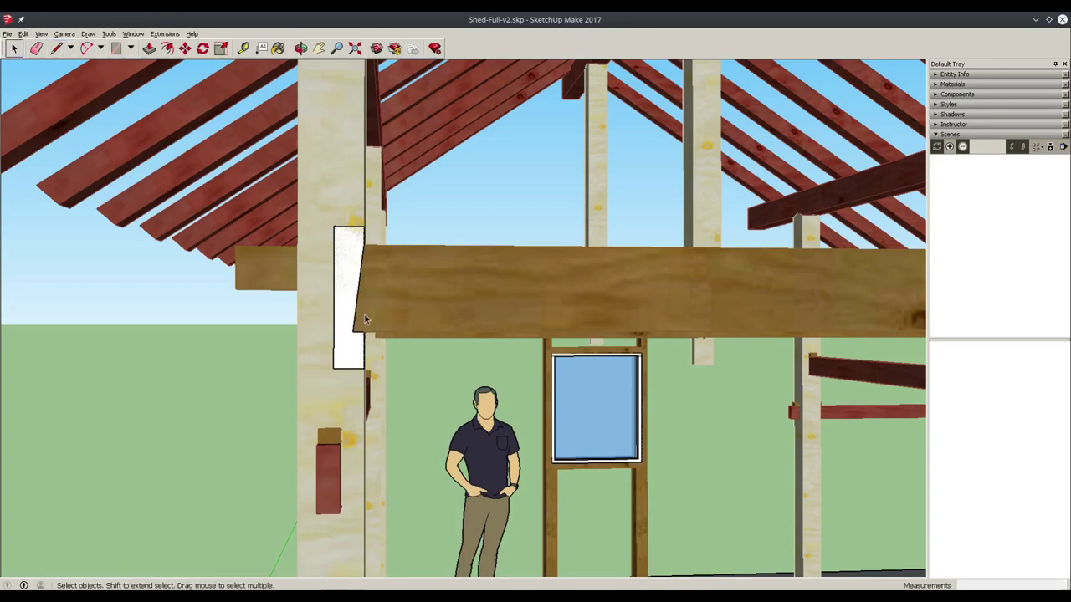
pyautogui.click(345, 288)
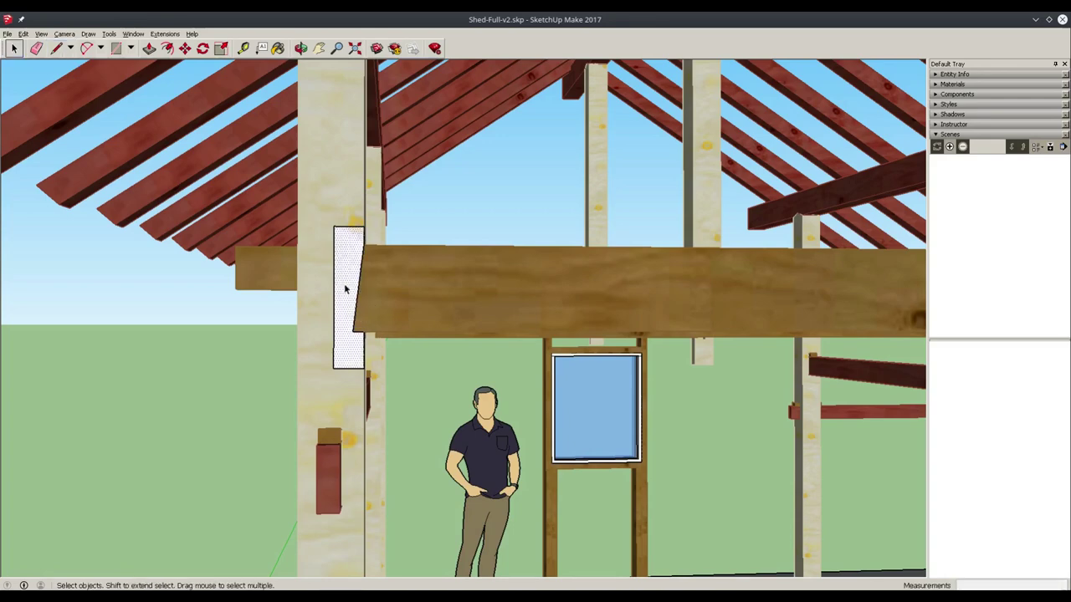
pyautogui.press('Delete')
pyautogui.press('o')
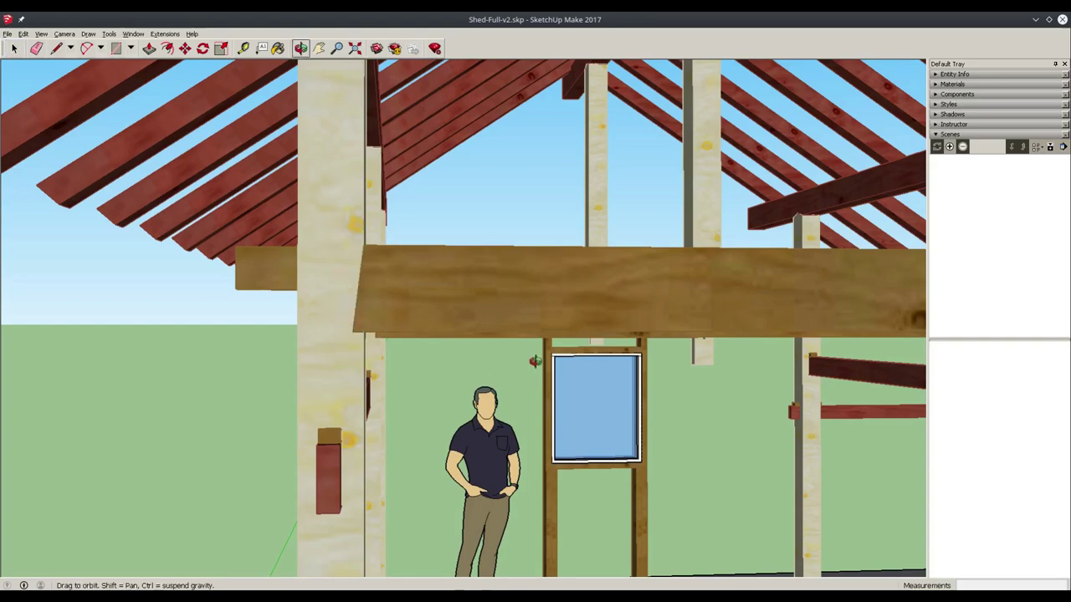
pyautogui.moveTo(450, 367); pyautogui.dragTo(498, 368)
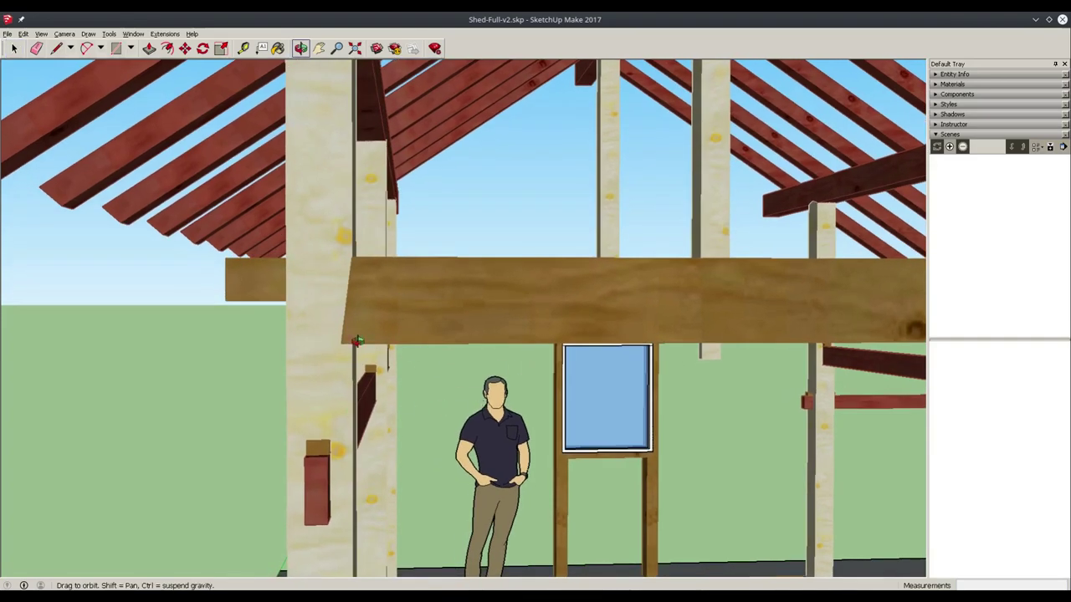
pyautogui.scroll(-5, 389, 350)
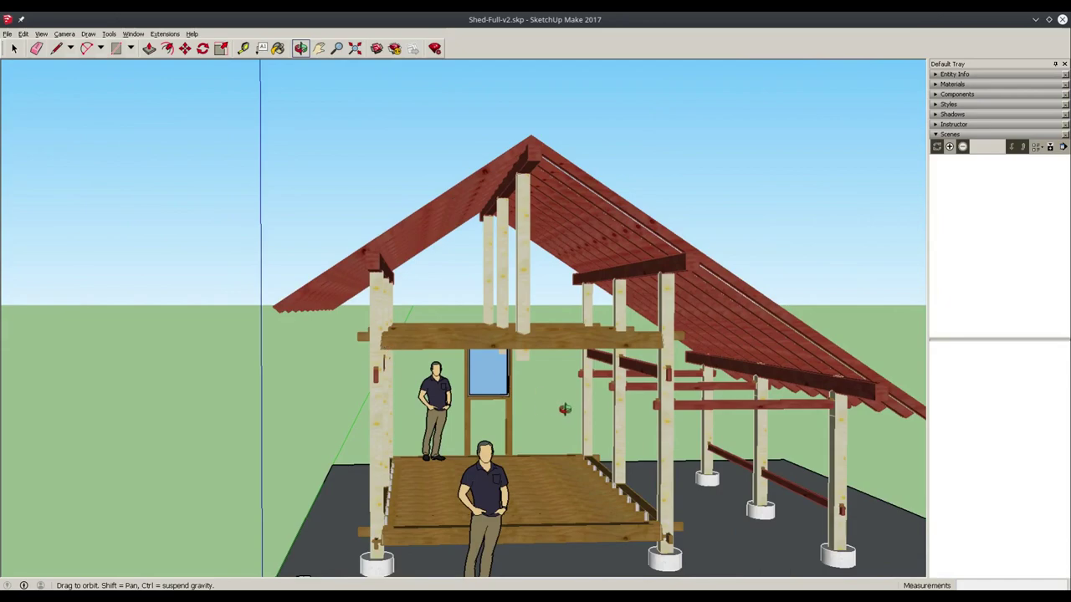
pyautogui.moveTo(566, 409); pyautogui.dragTo(521, 299)
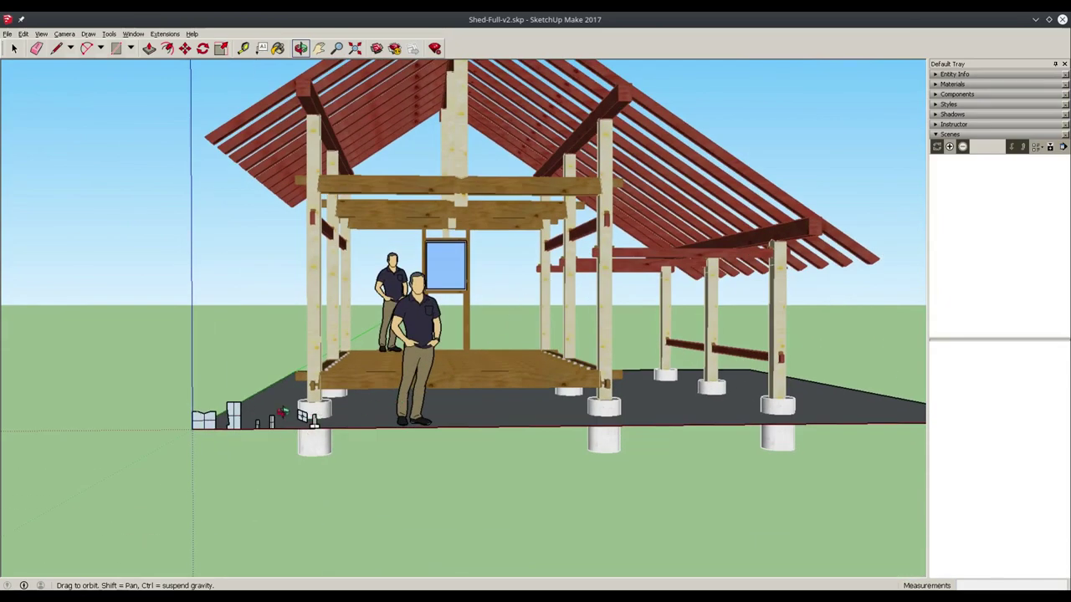
pyautogui.moveTo(531, 315)
pyautogui.mouseDown()
pyautogui.moveTo(519, 310)
pyautogui.moveTo(508, 364)
pyautogui.mouseUp()
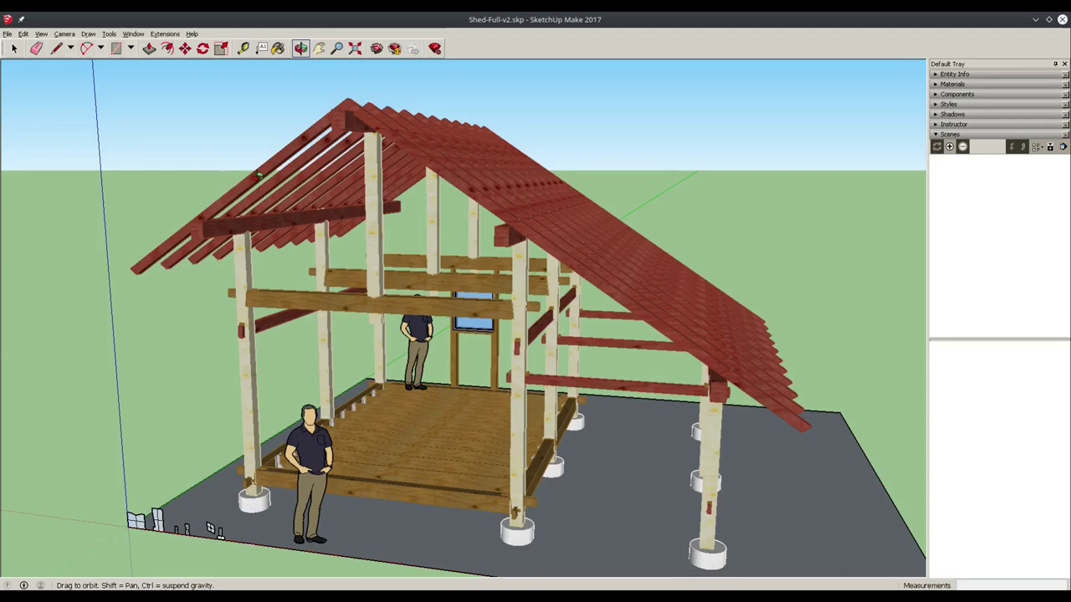
pyautogui.press('space')
pyautogui.click(256, 182)
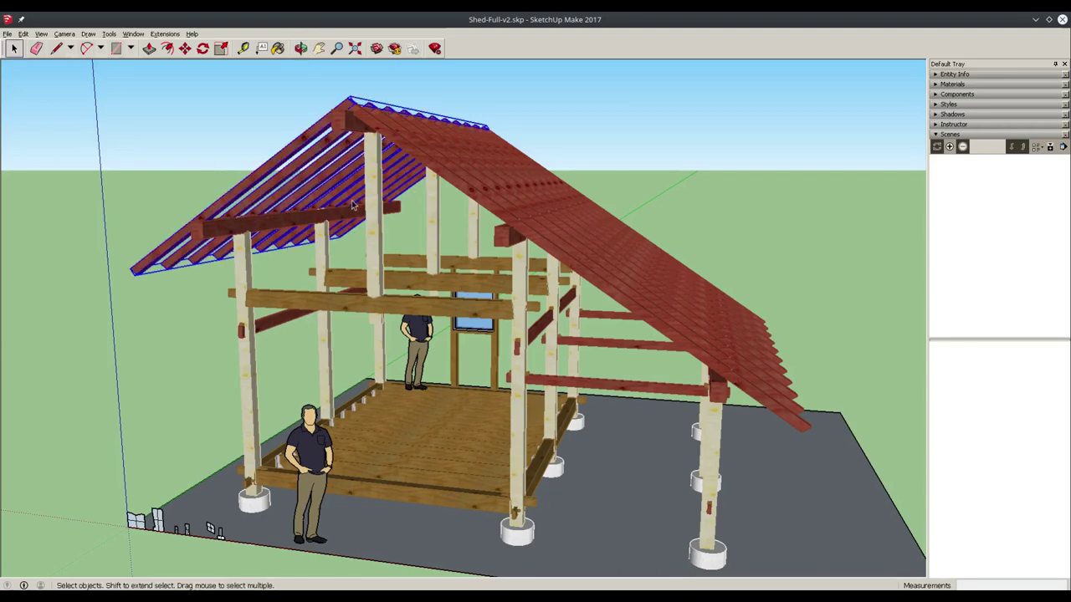
pyautogui.click(402, 160)
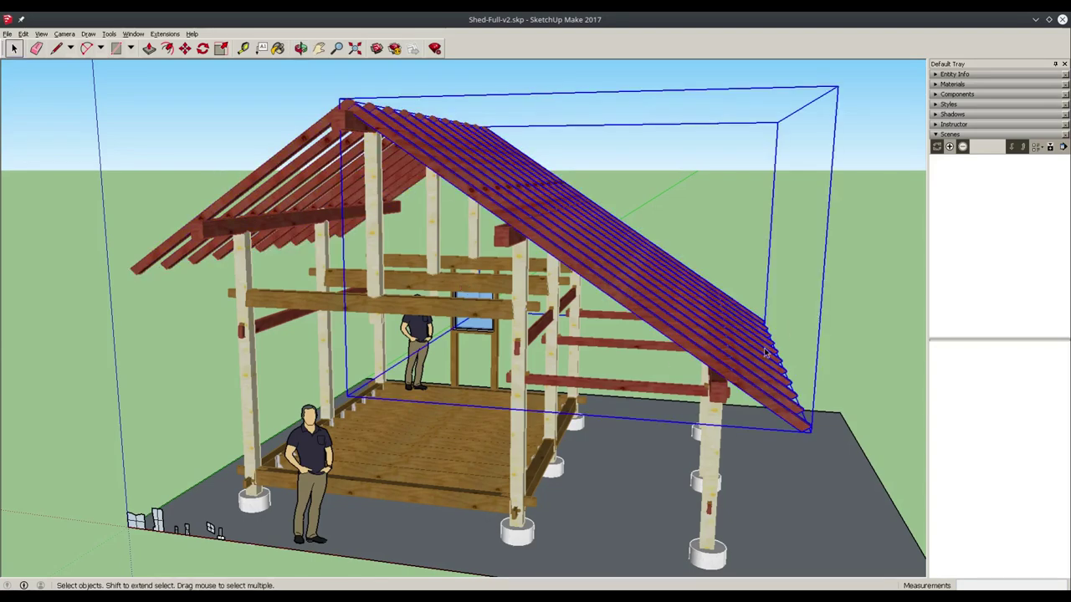
pyautogui.click(845, 333)
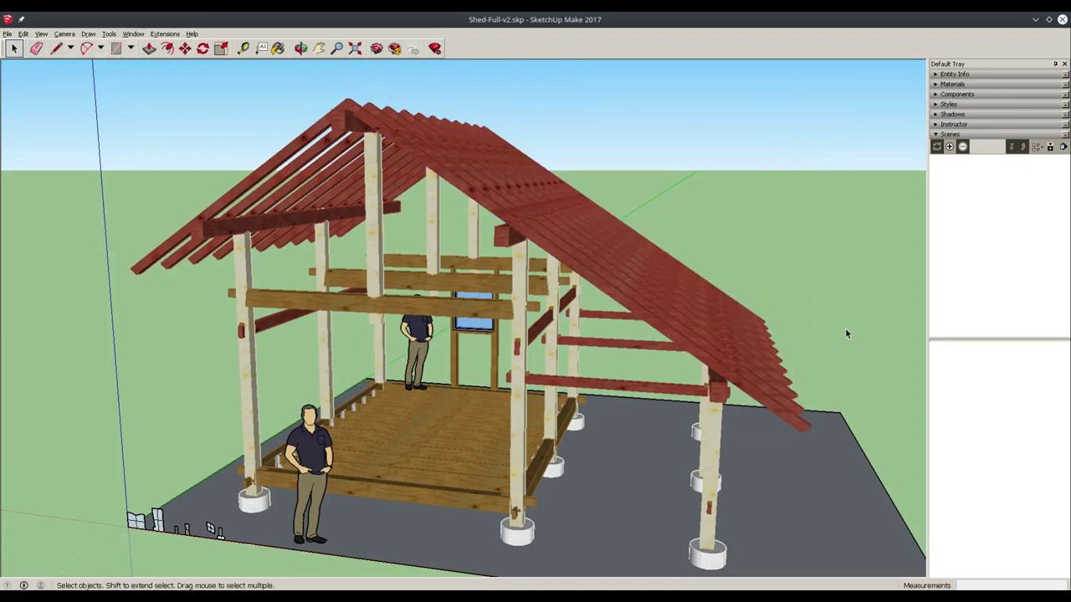